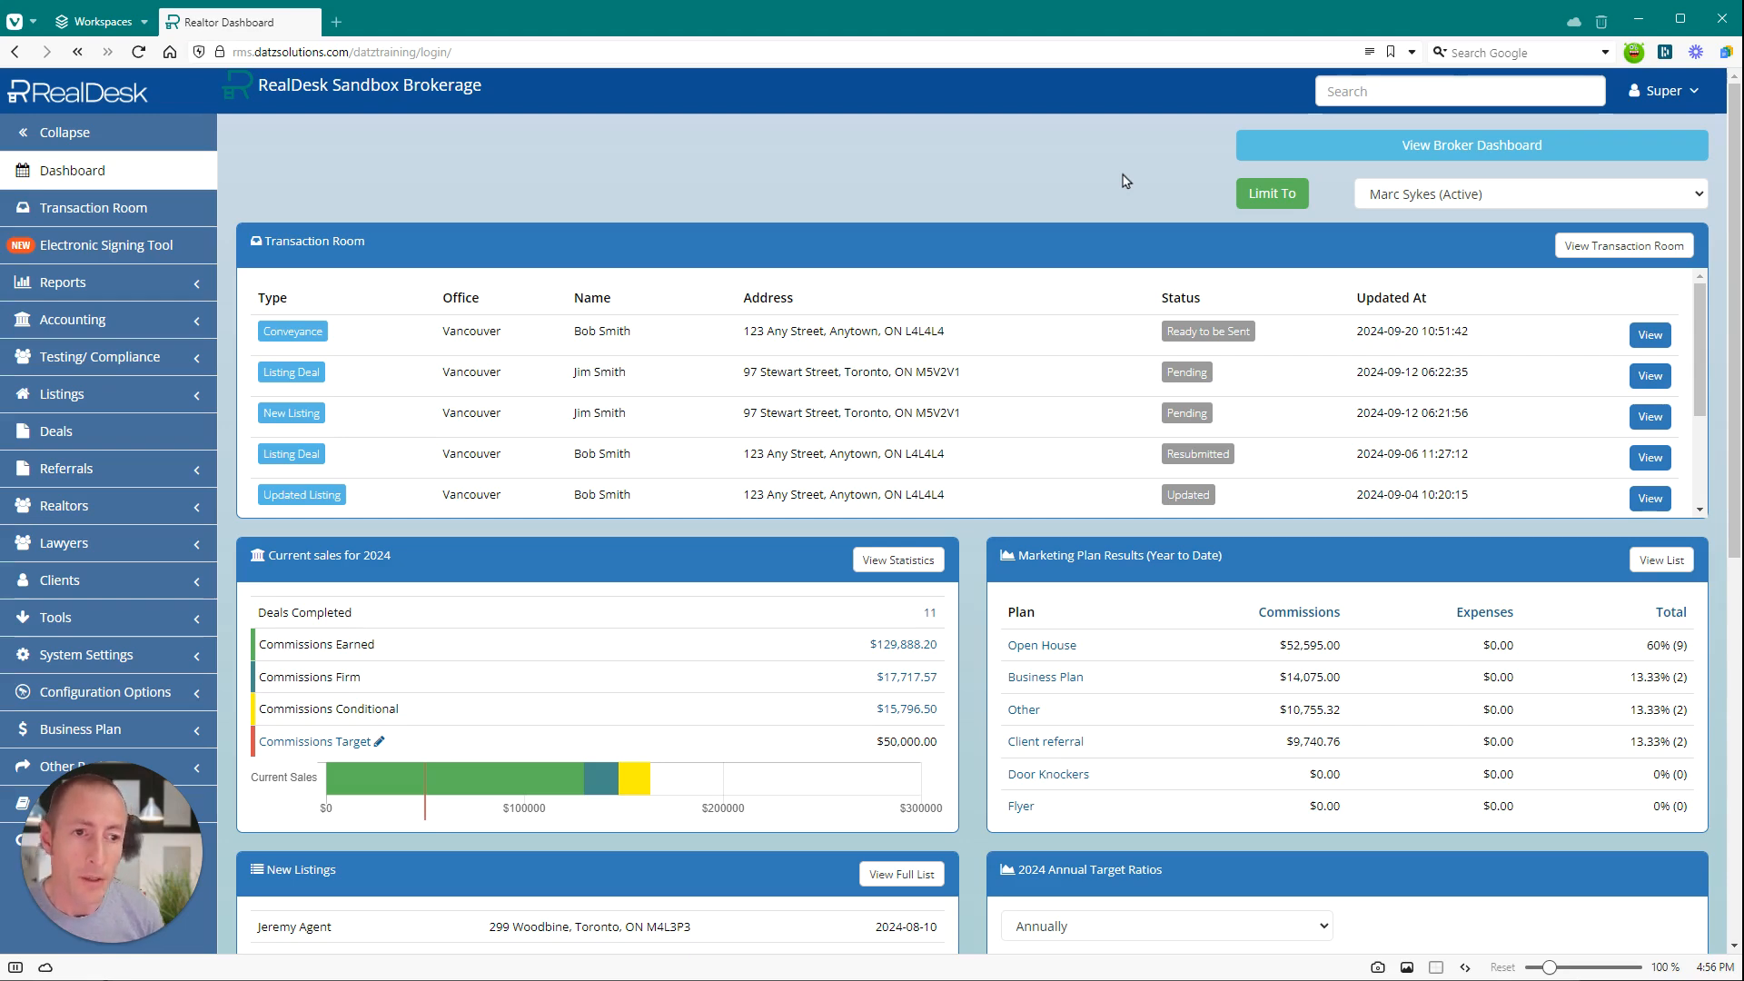
Open the last client in the active clients list for editing and check what the banking information section requires.
left_click(73, 580)
left_click(100, 676)
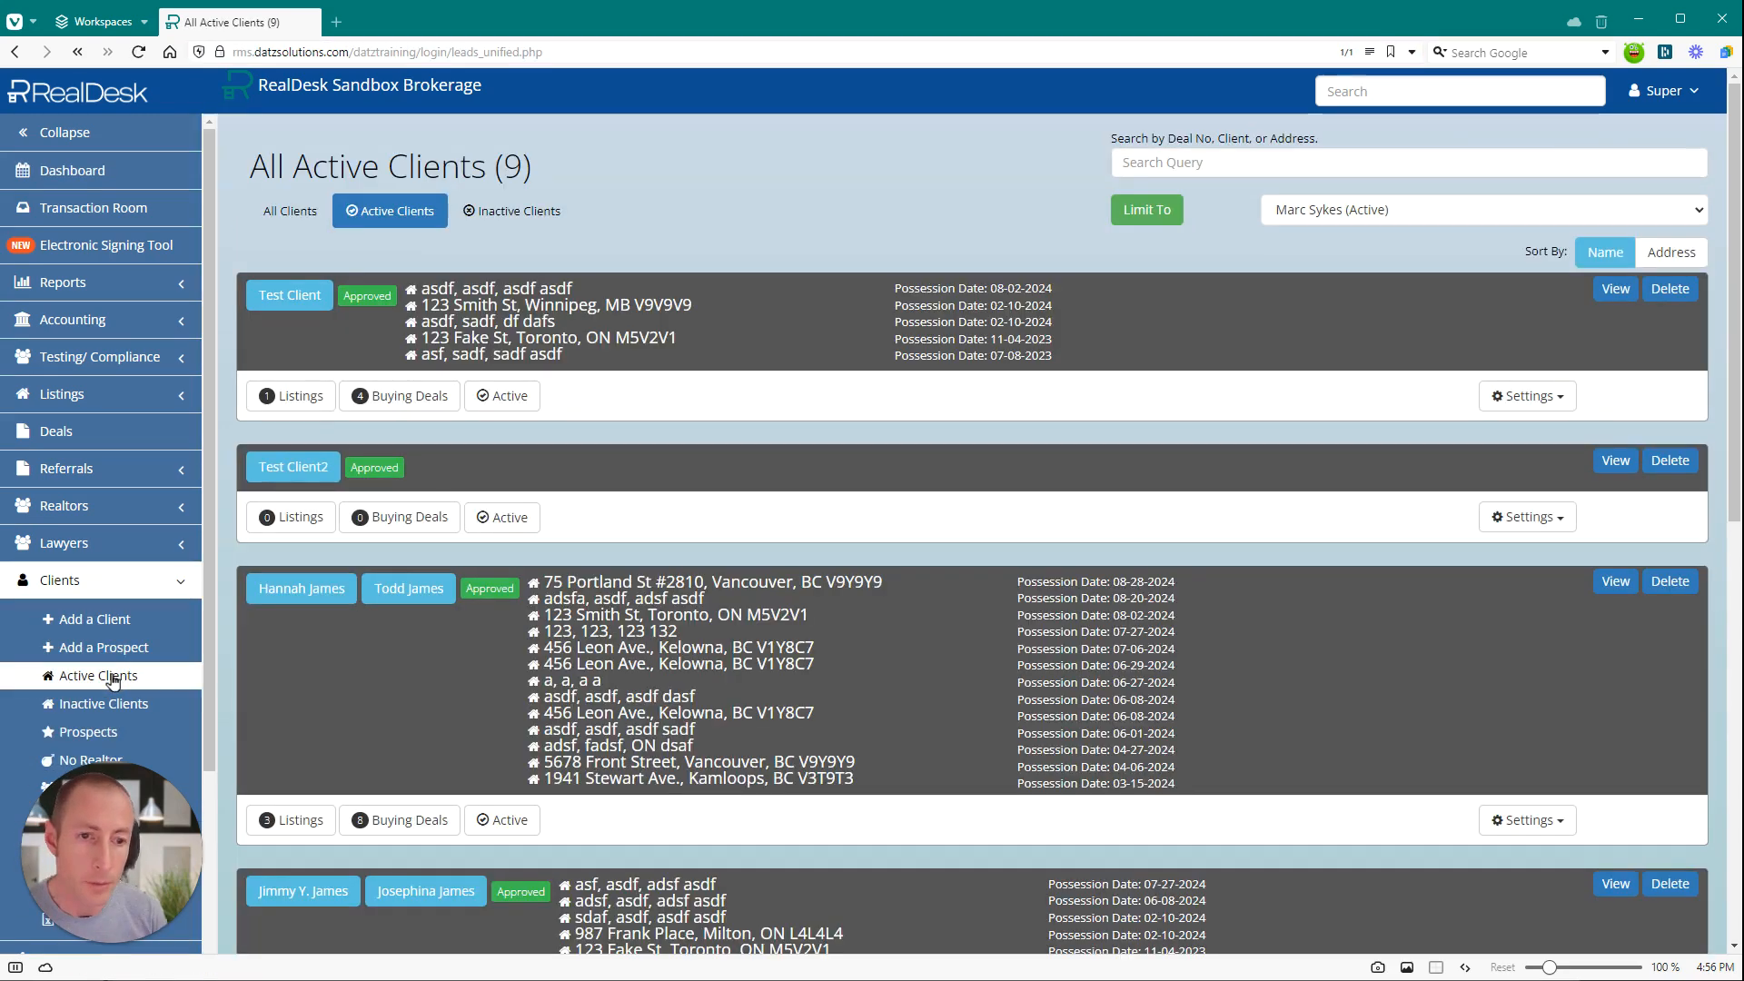
scroll(620, 497, "down", 15)
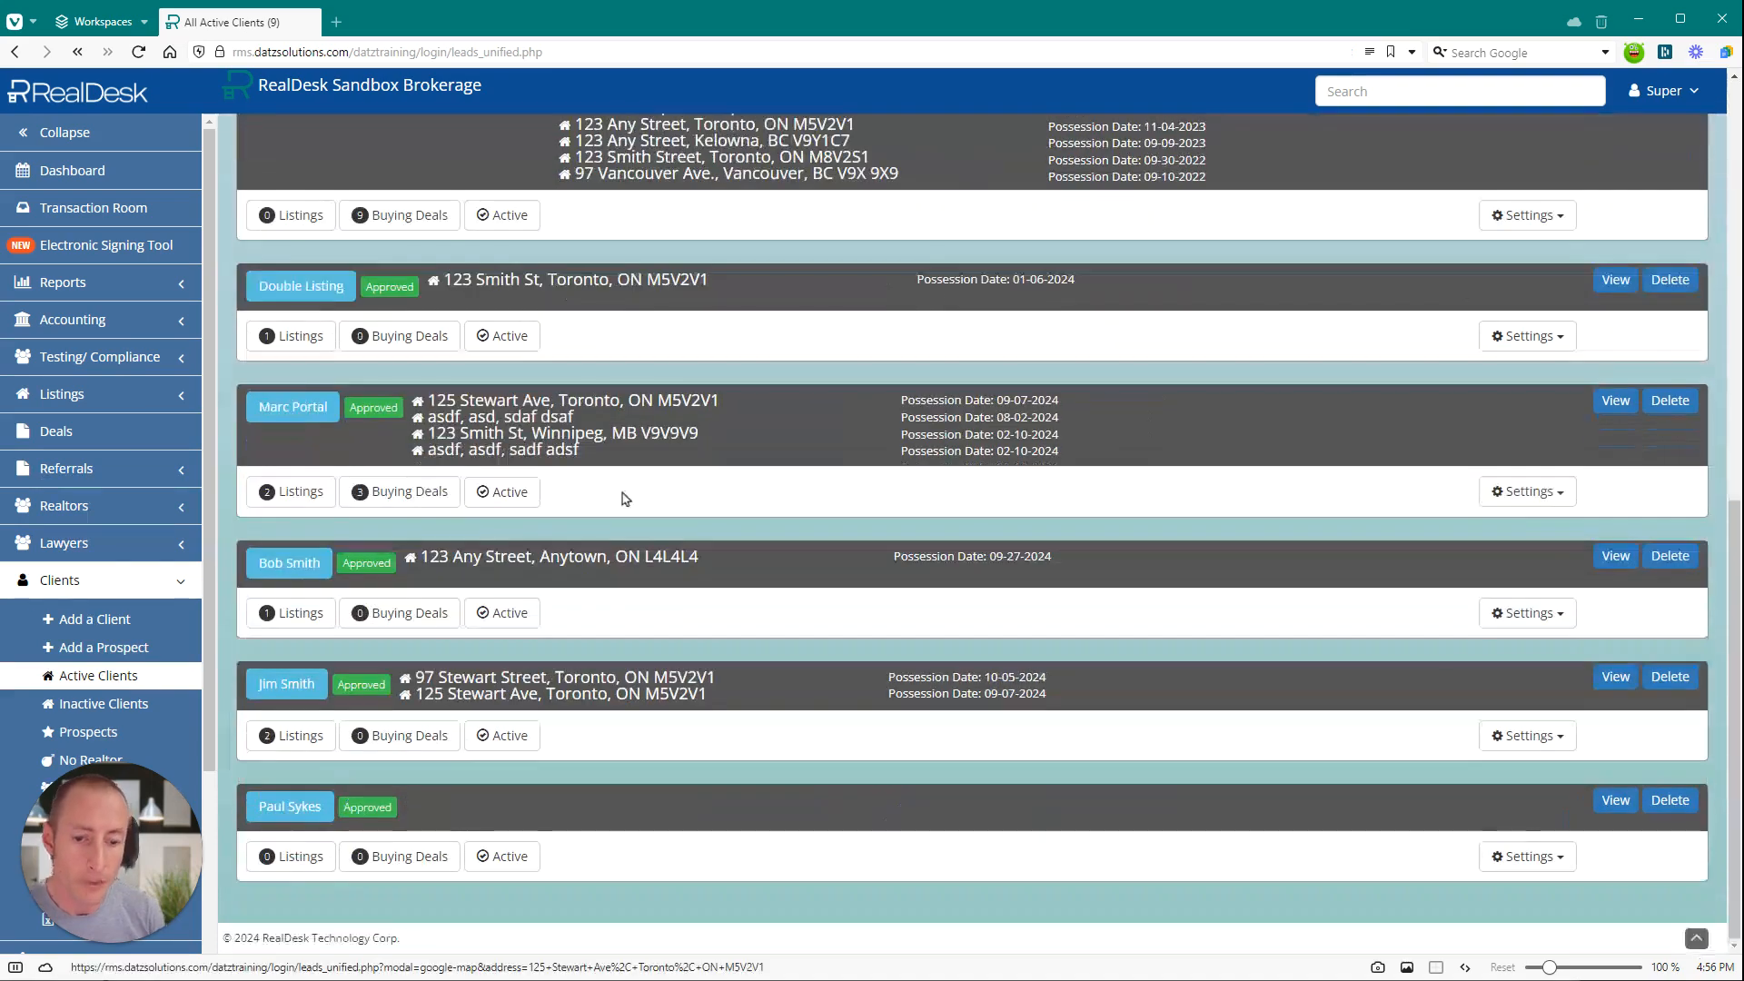
left_click(302, 817)
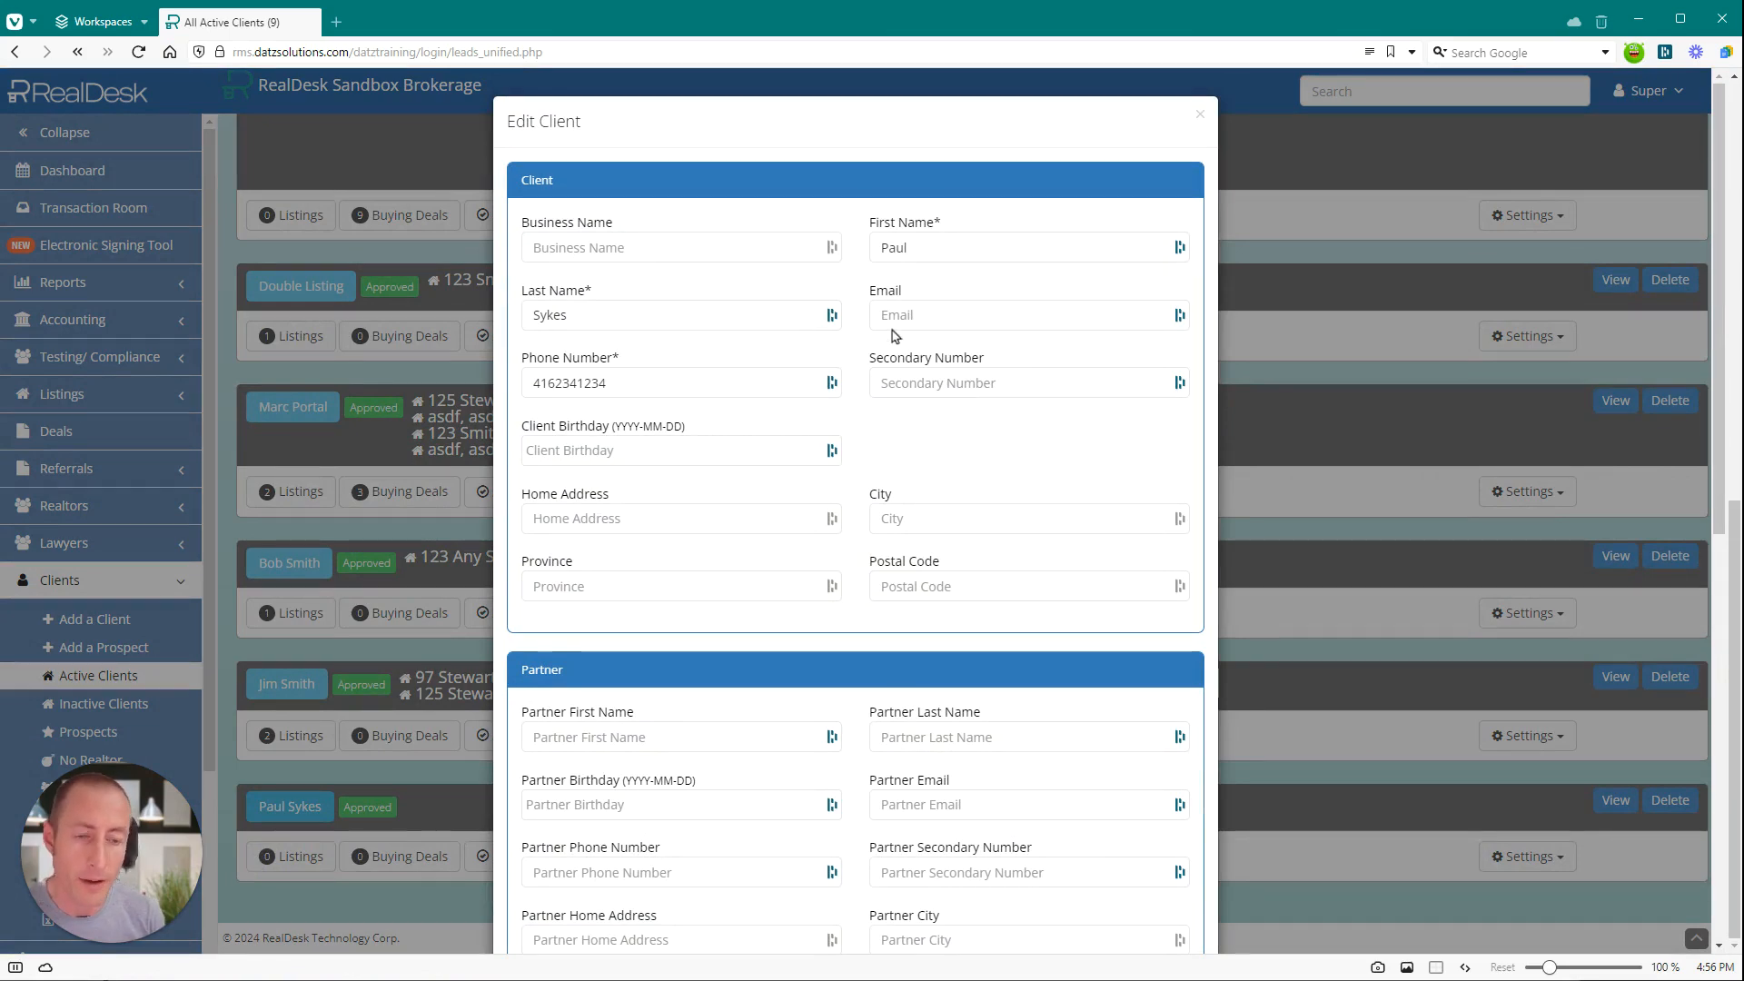
scroll(993, 647, "down", 3)
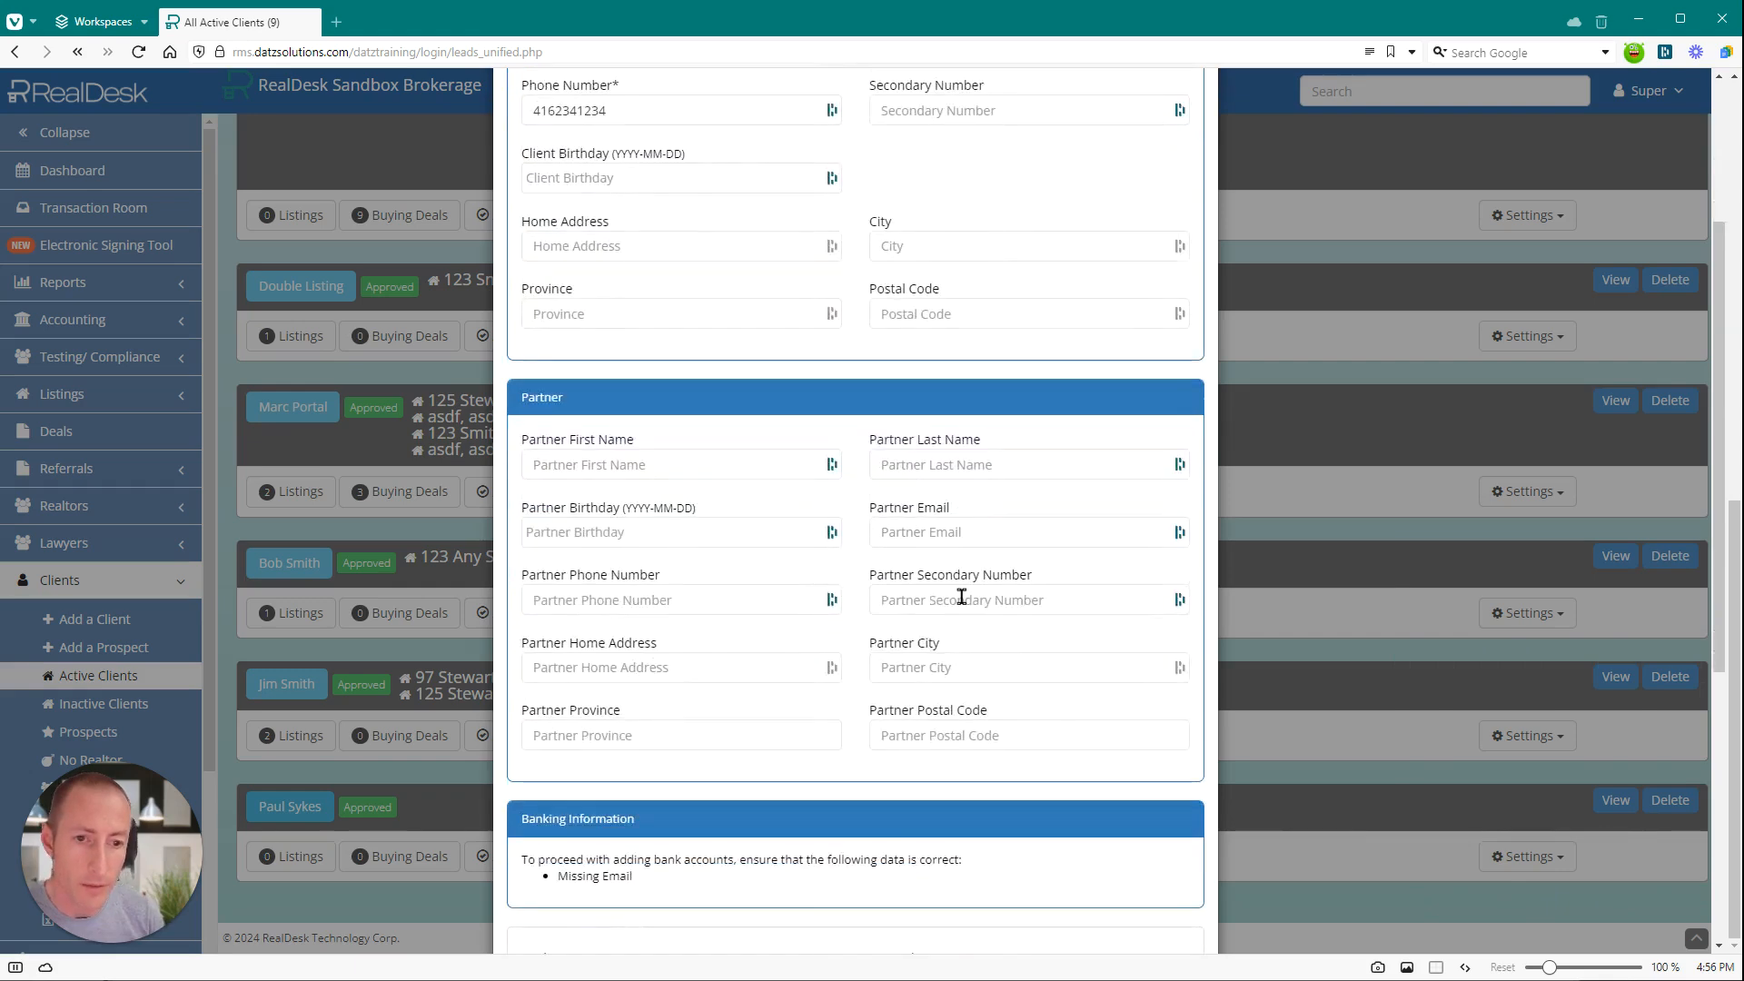
scroll(961, 597, "down", 2)
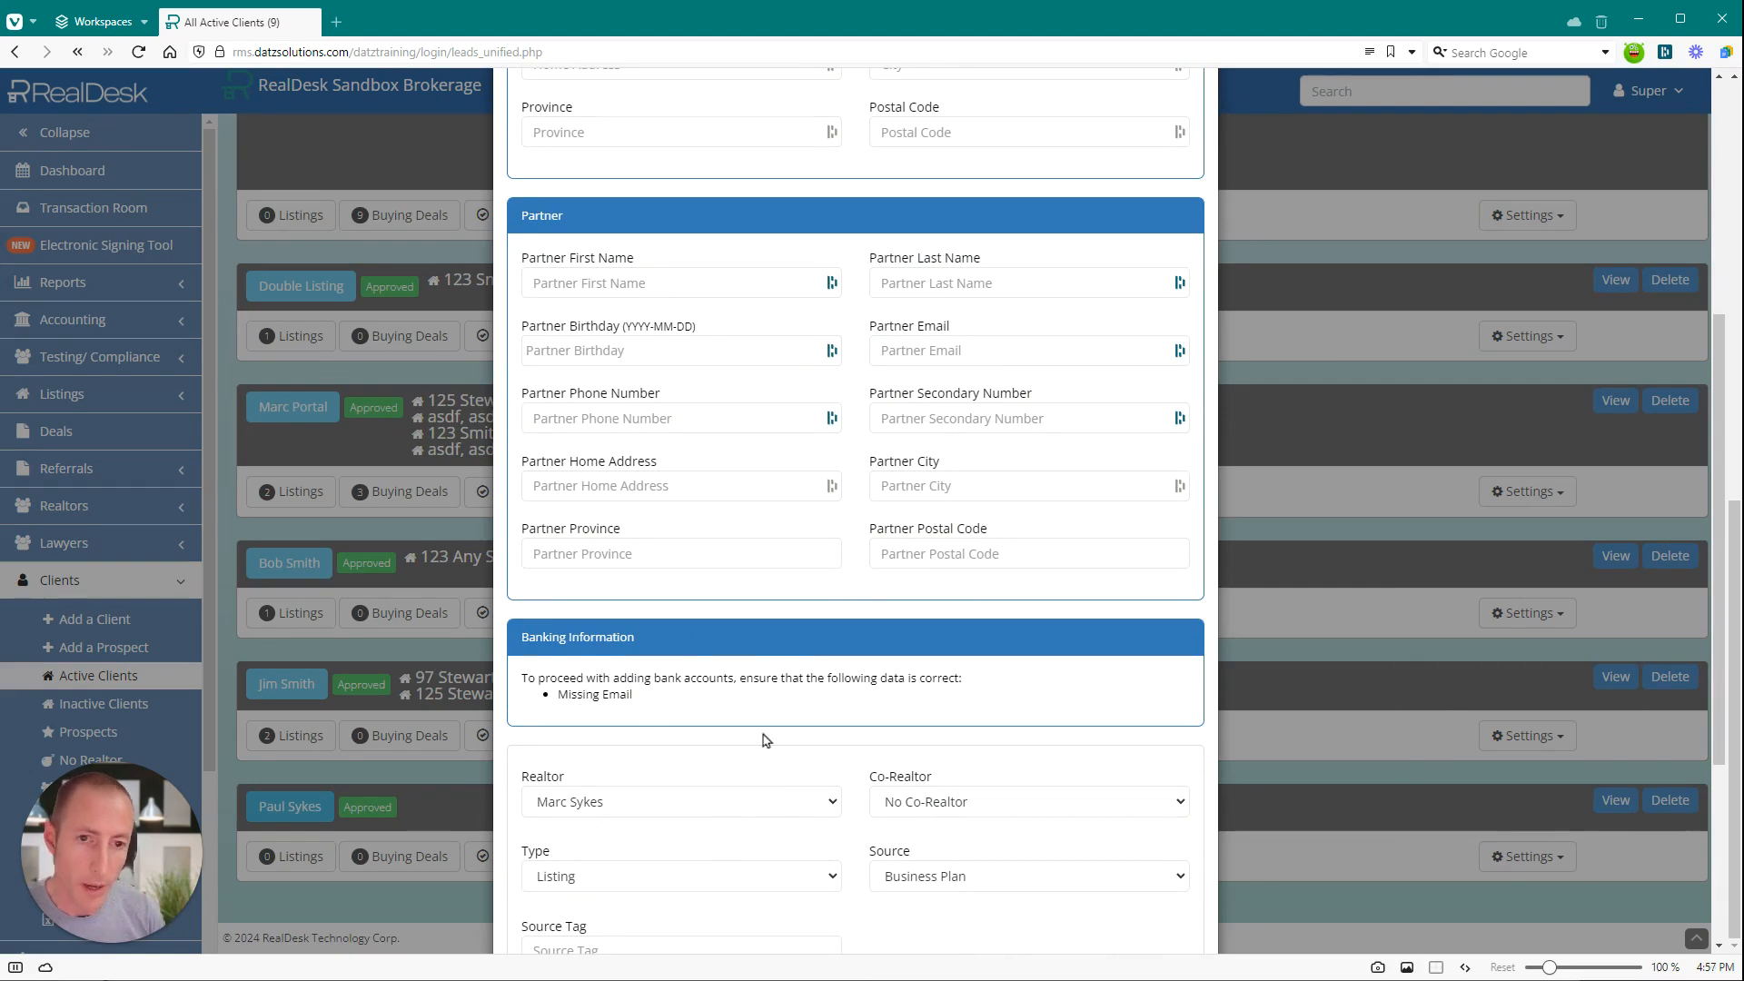
Fill in the client's e-mail address and update the client record.
scroll(879, 713, "up", 5)
left_click(904, 315)
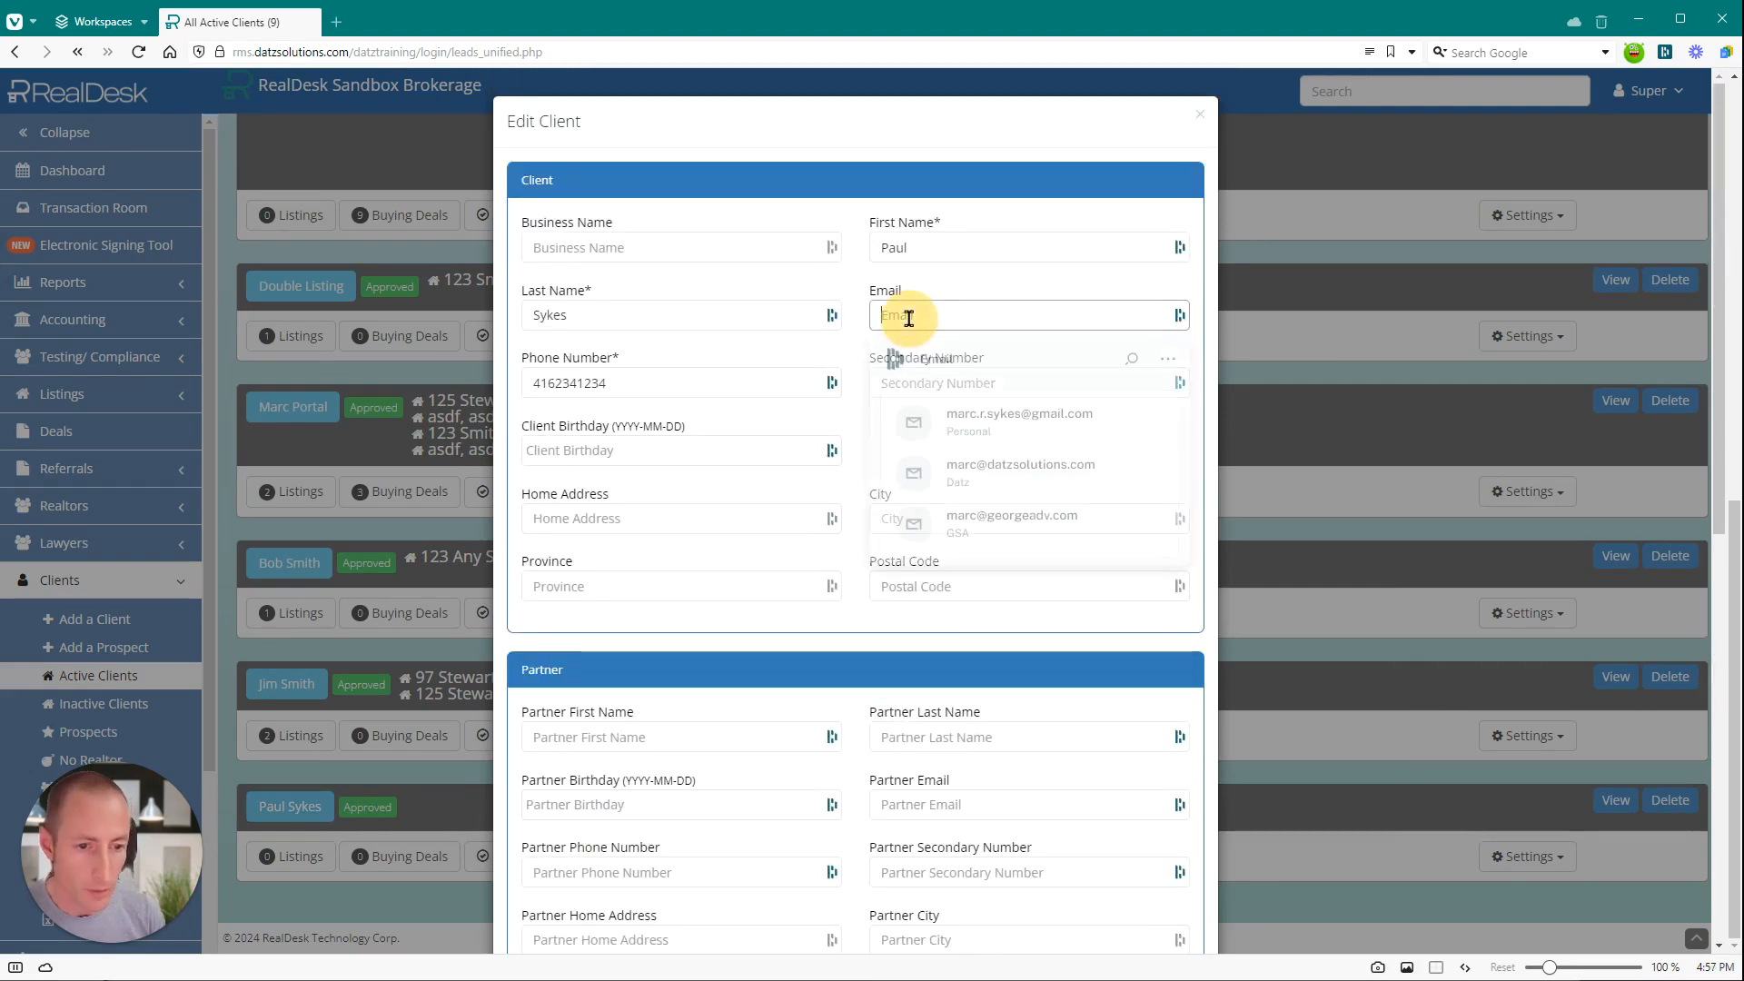
type("no@none.com")
scroll(1152, 913, "down", 8)
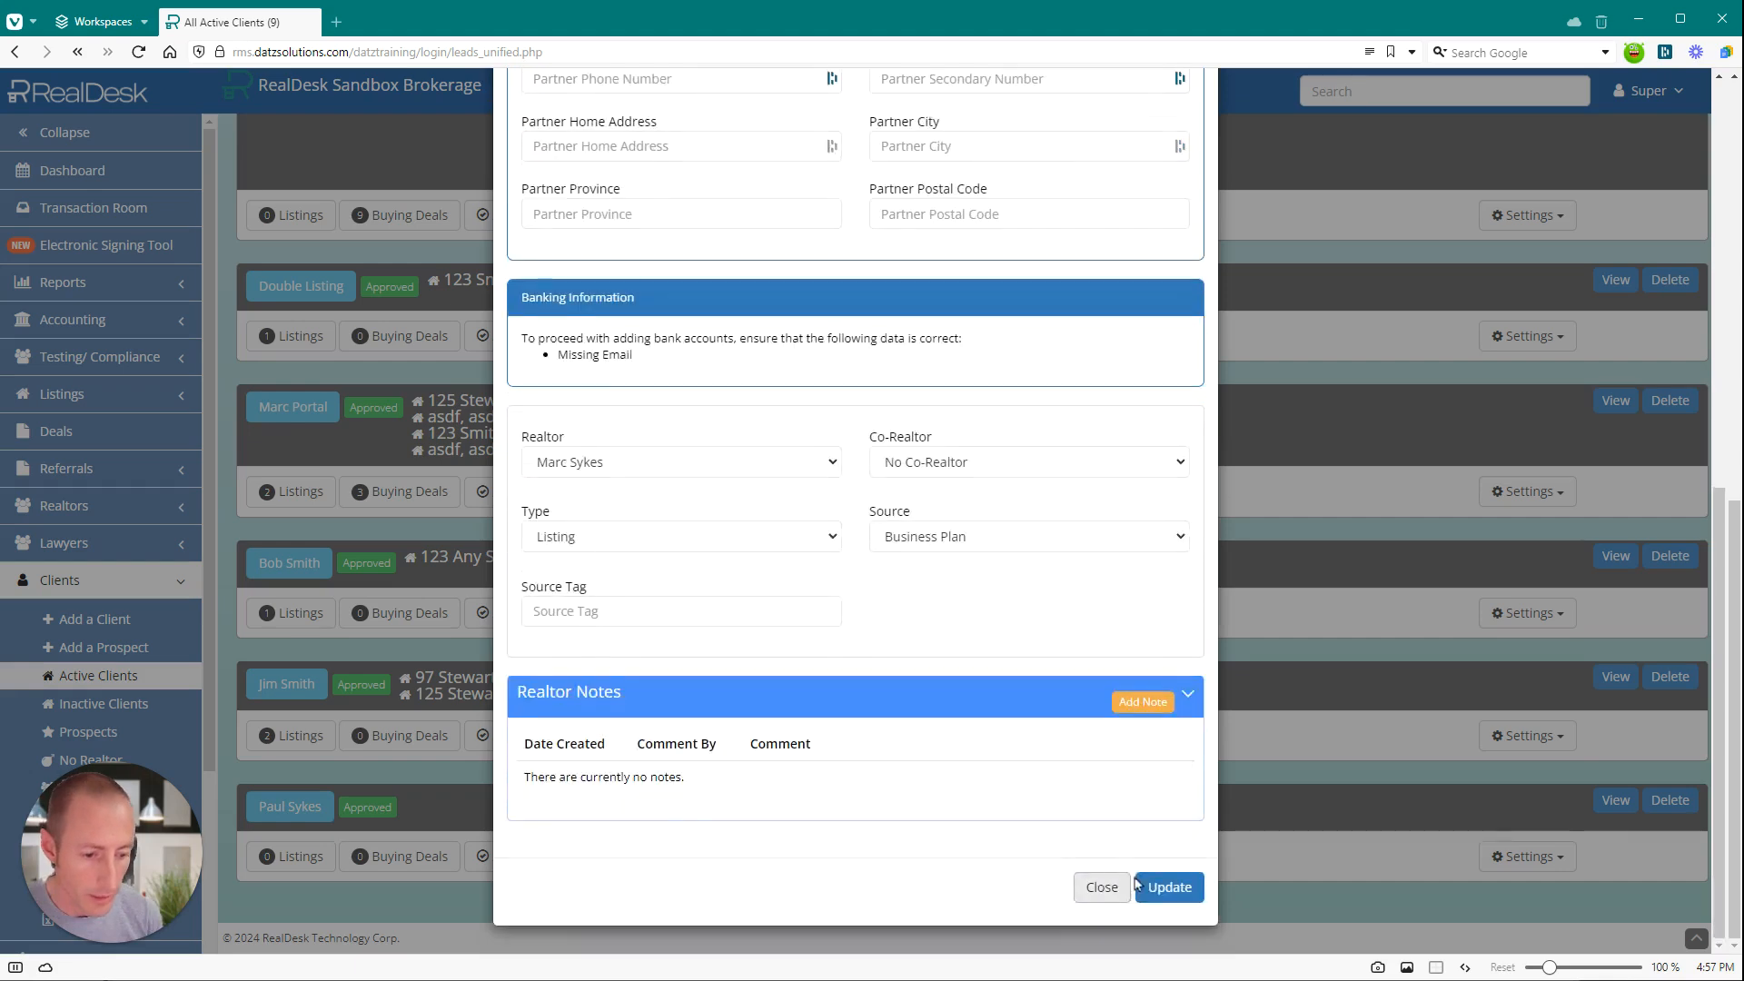
left_click(1166, 887)
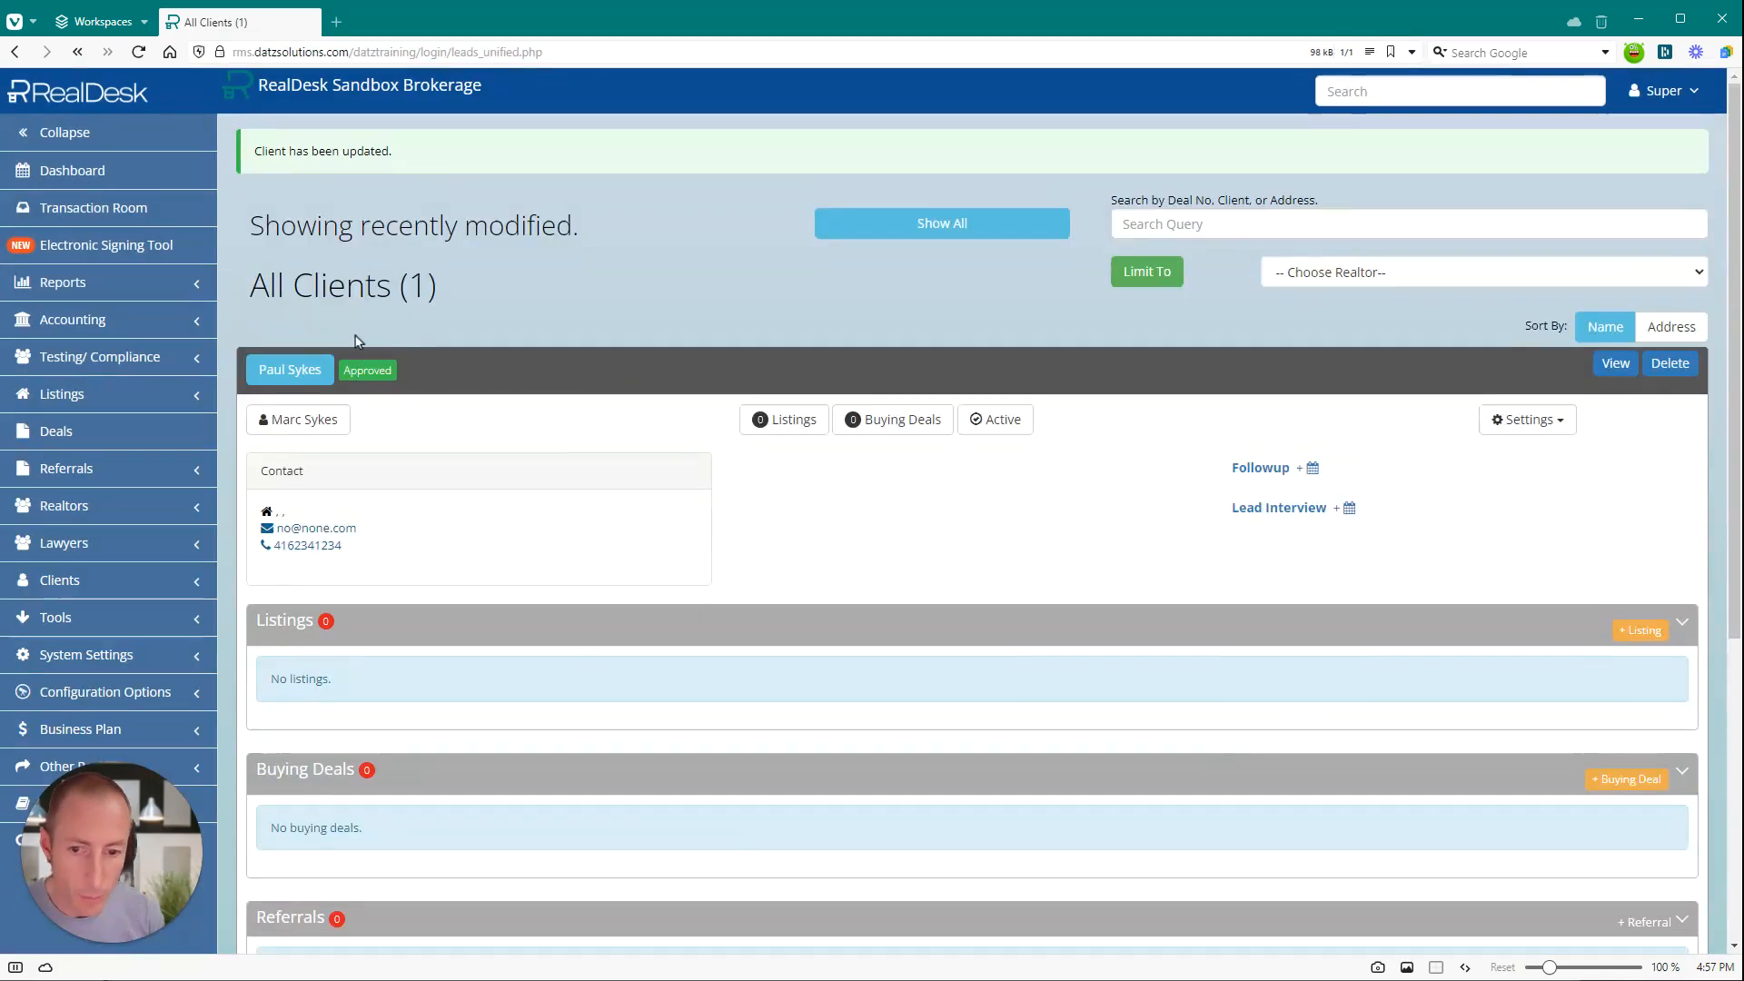
Reopen the updated client and submit a bank account with its bank code, transit number and account number.
left_click(319, 375)
scroll(740, 547, "down", 5)
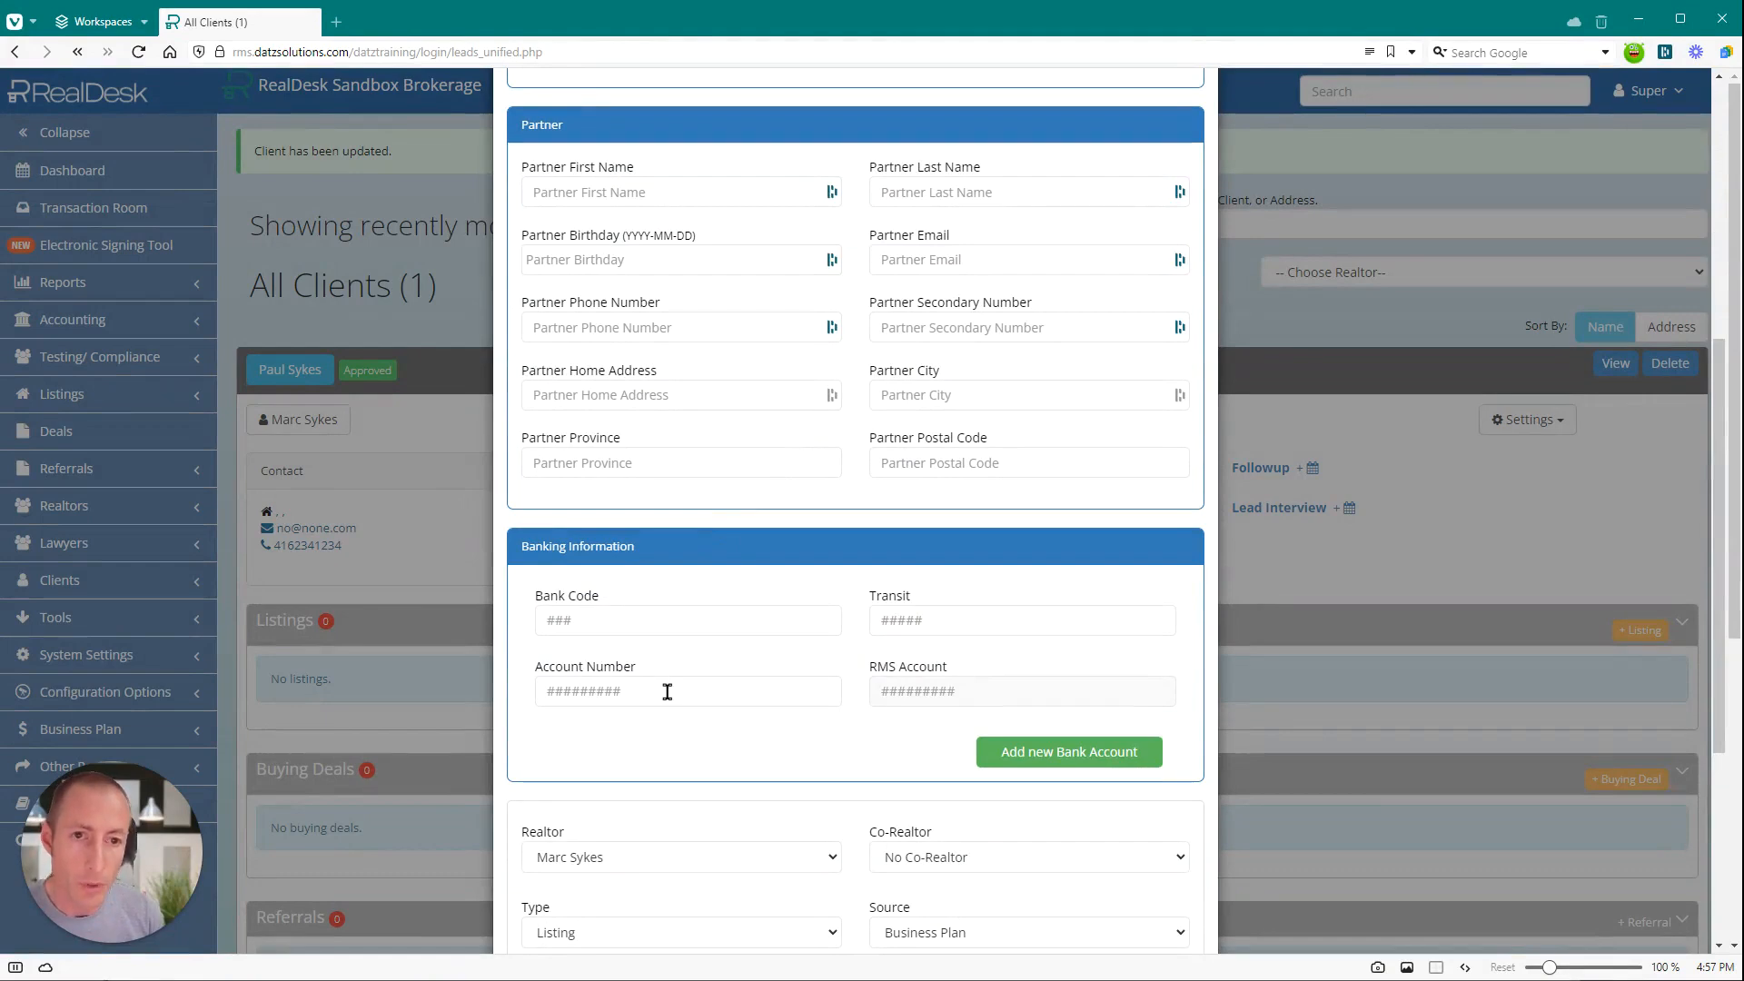
left_click(592, 617)
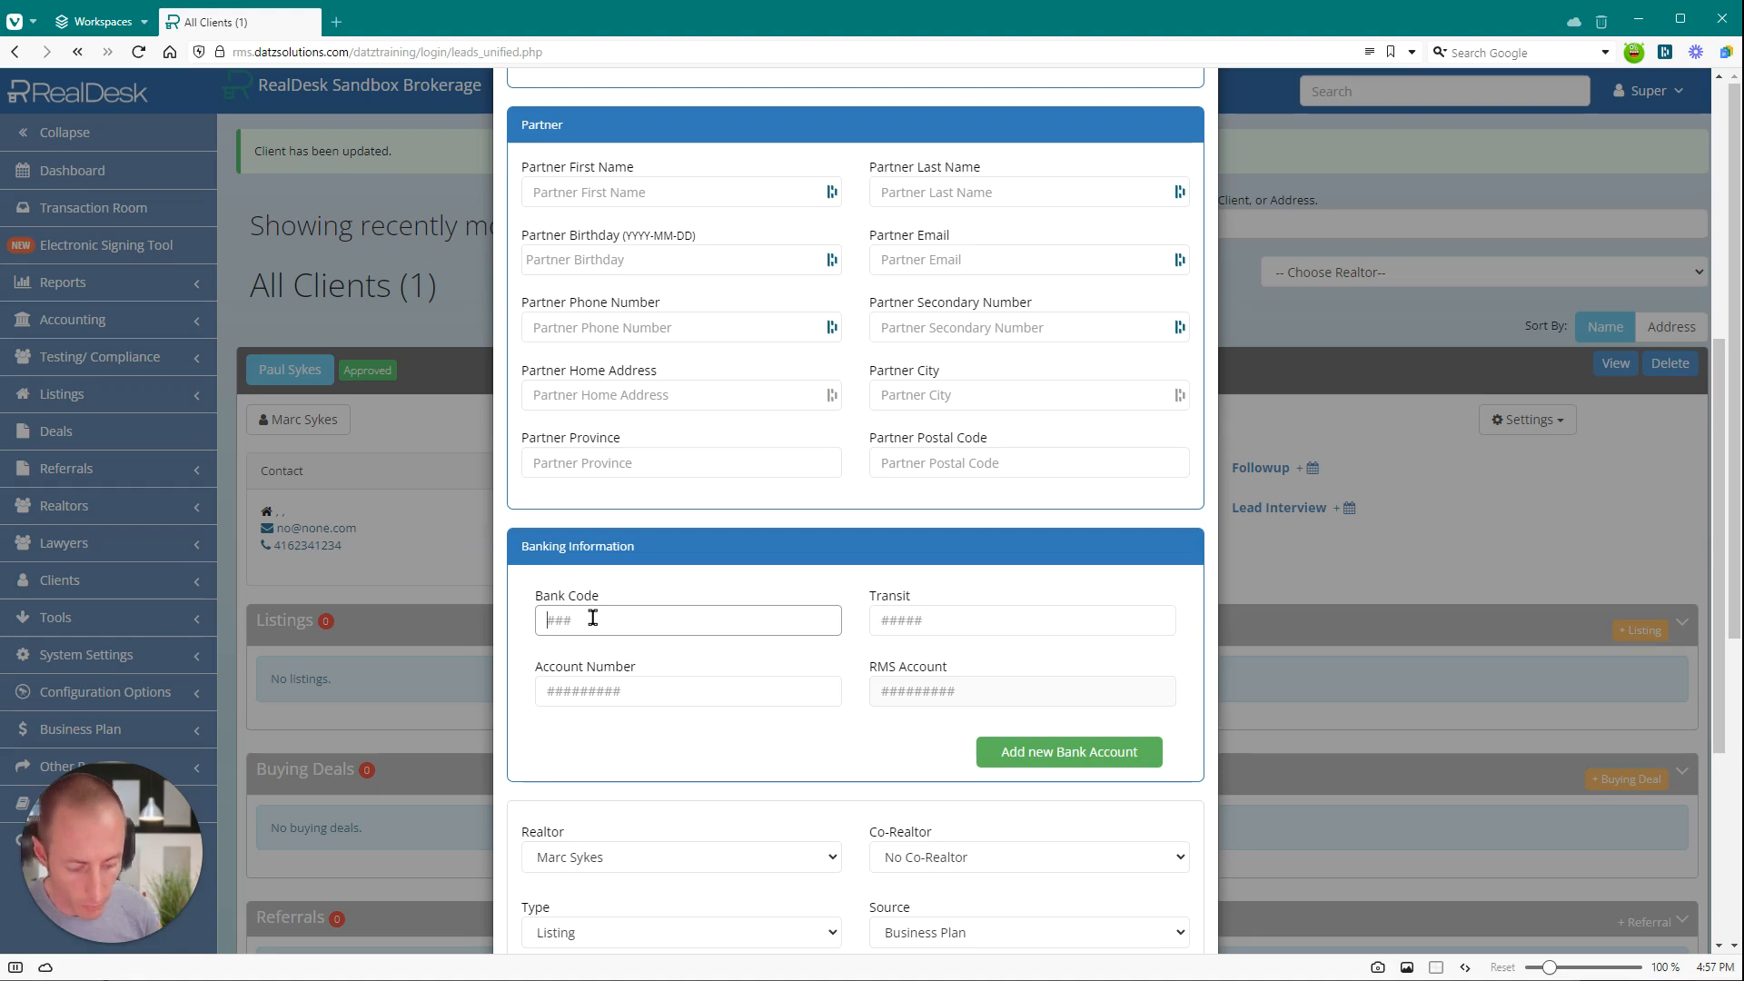
key("Tab")
key("Tab")
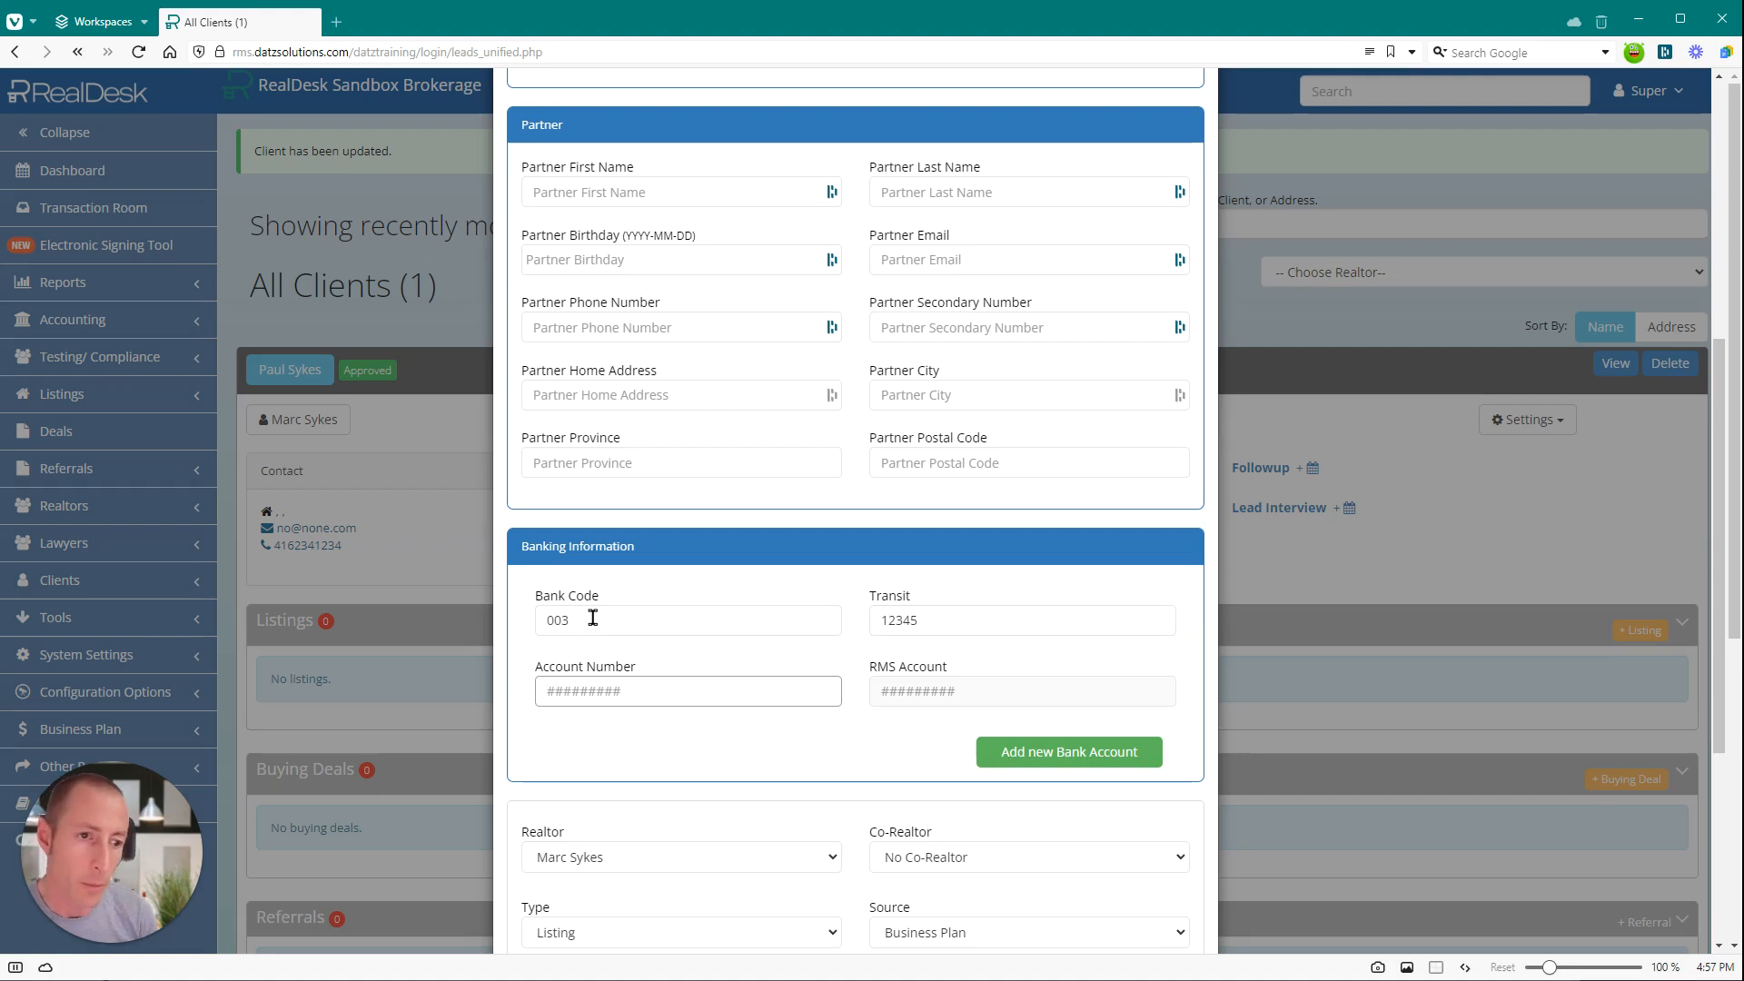
key("Return")
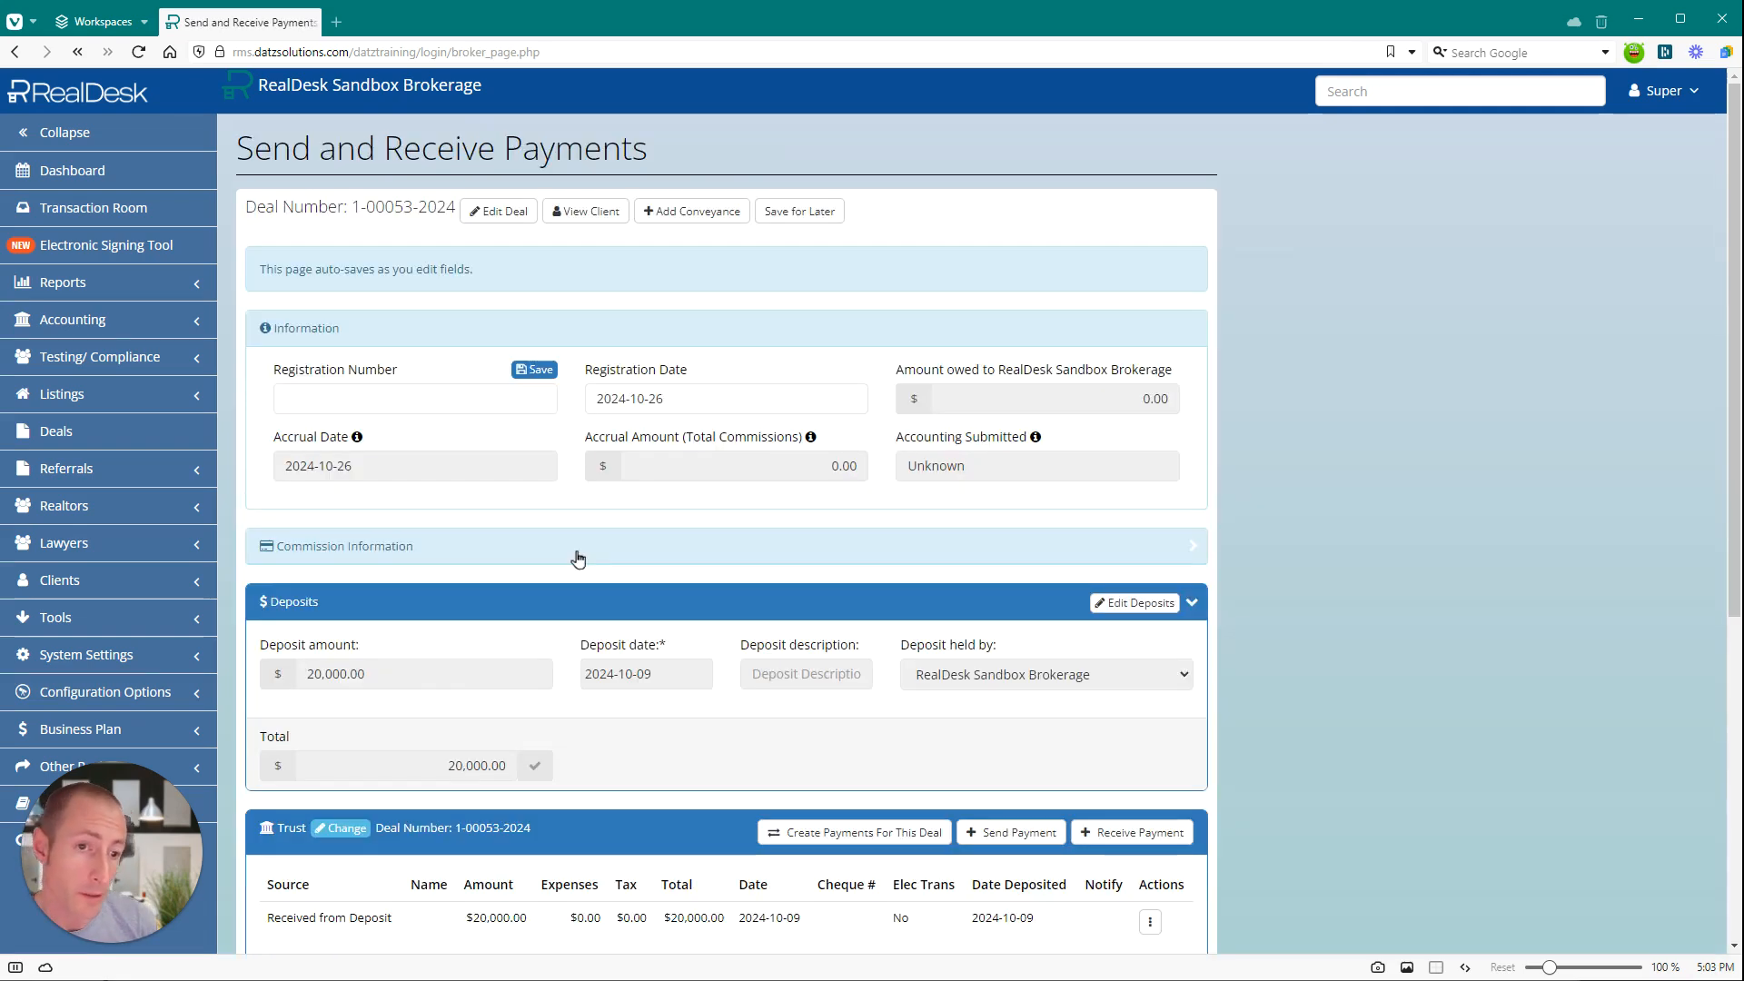
Process a Deposit Refund payment from the deal's Trust account to the buyer by electronic transfer.
scroll(518, 587, "down", 3)
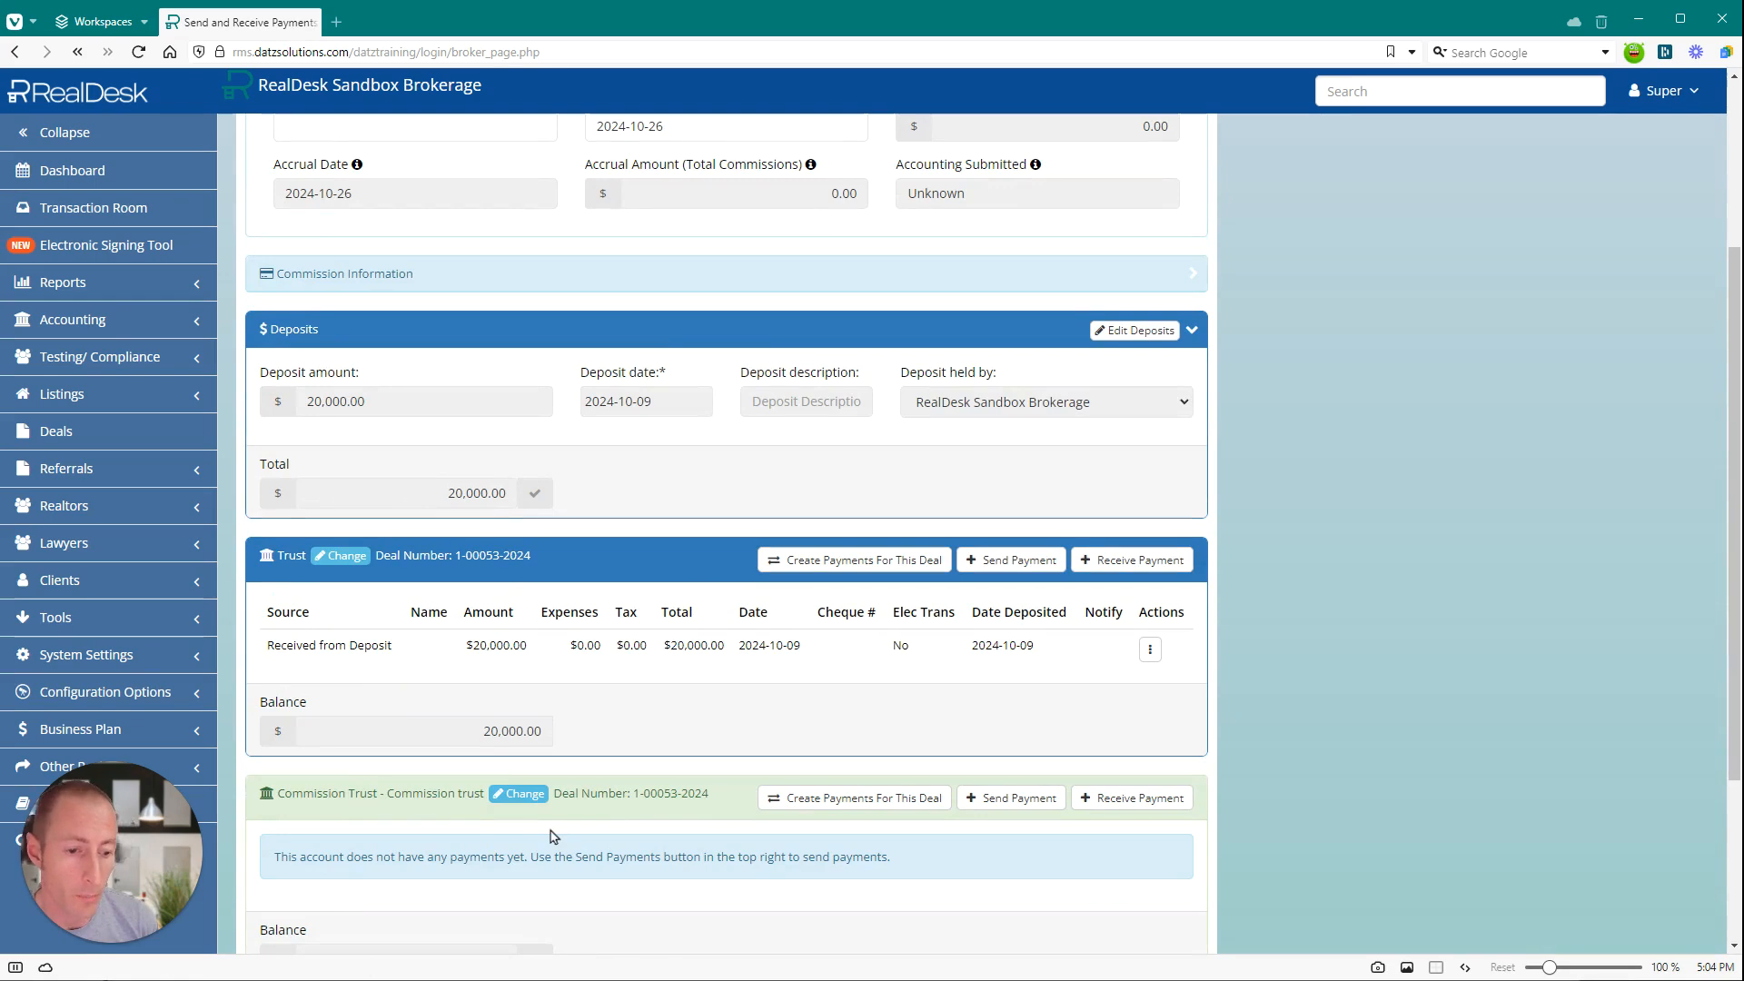
left_click(1006, 564)
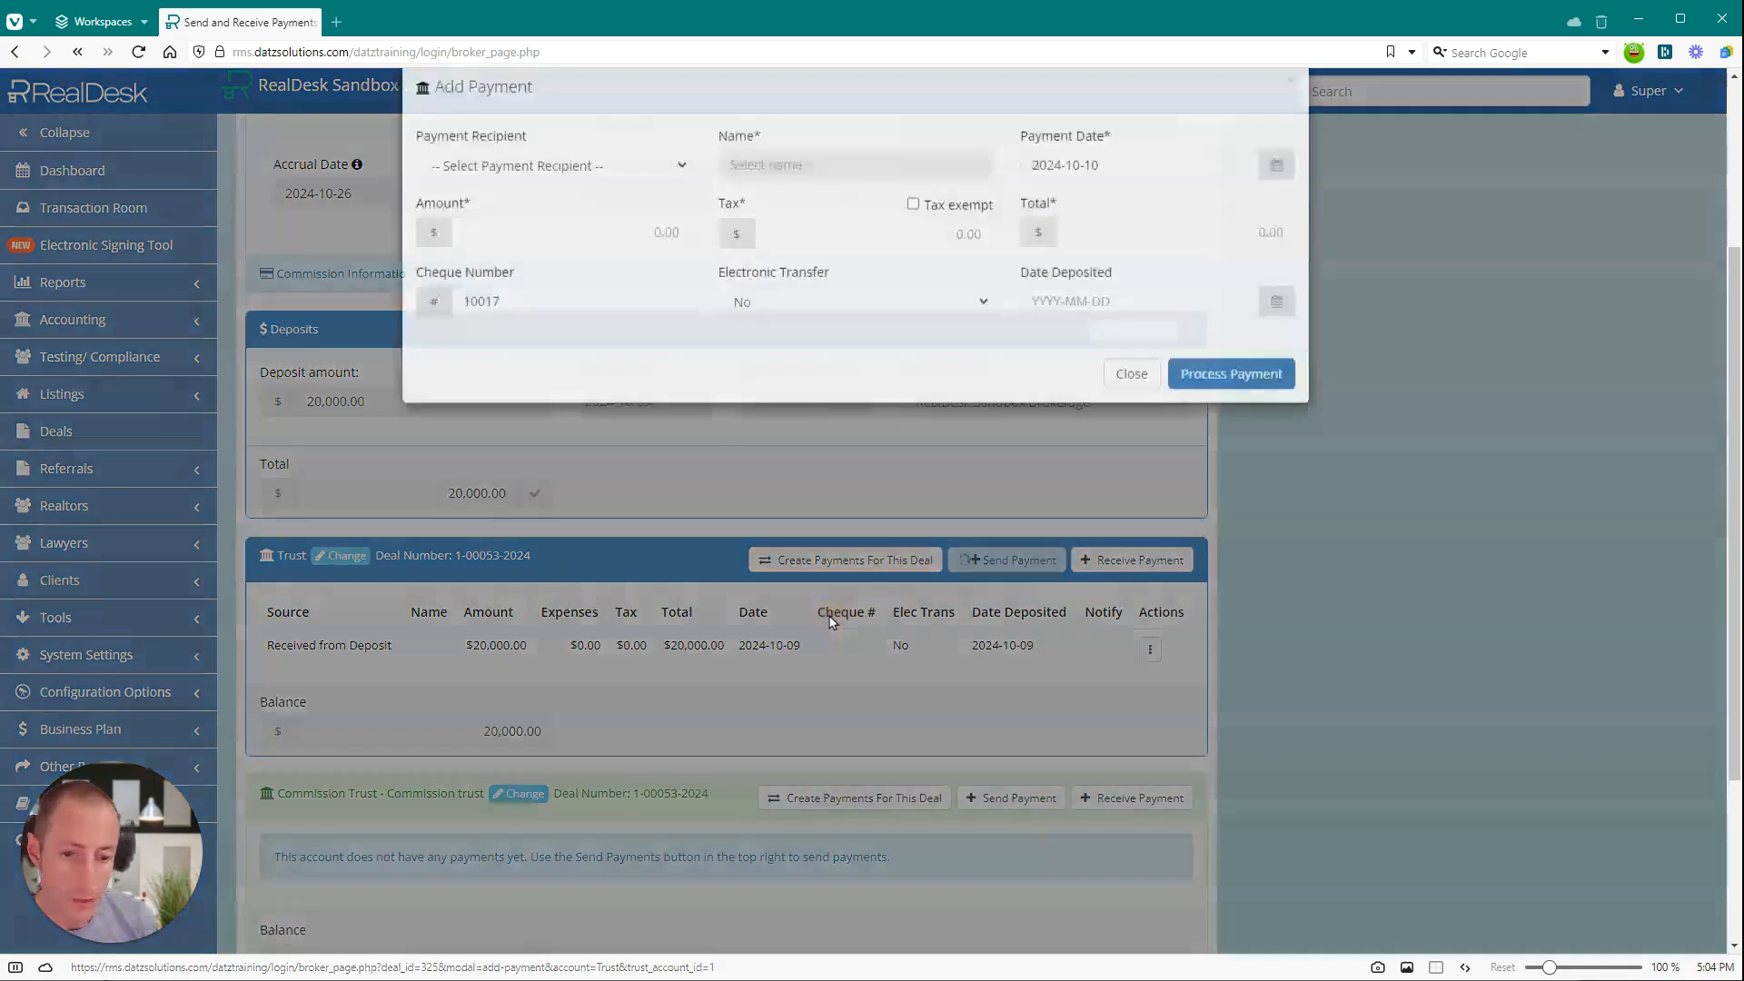
left_click(476, 198)
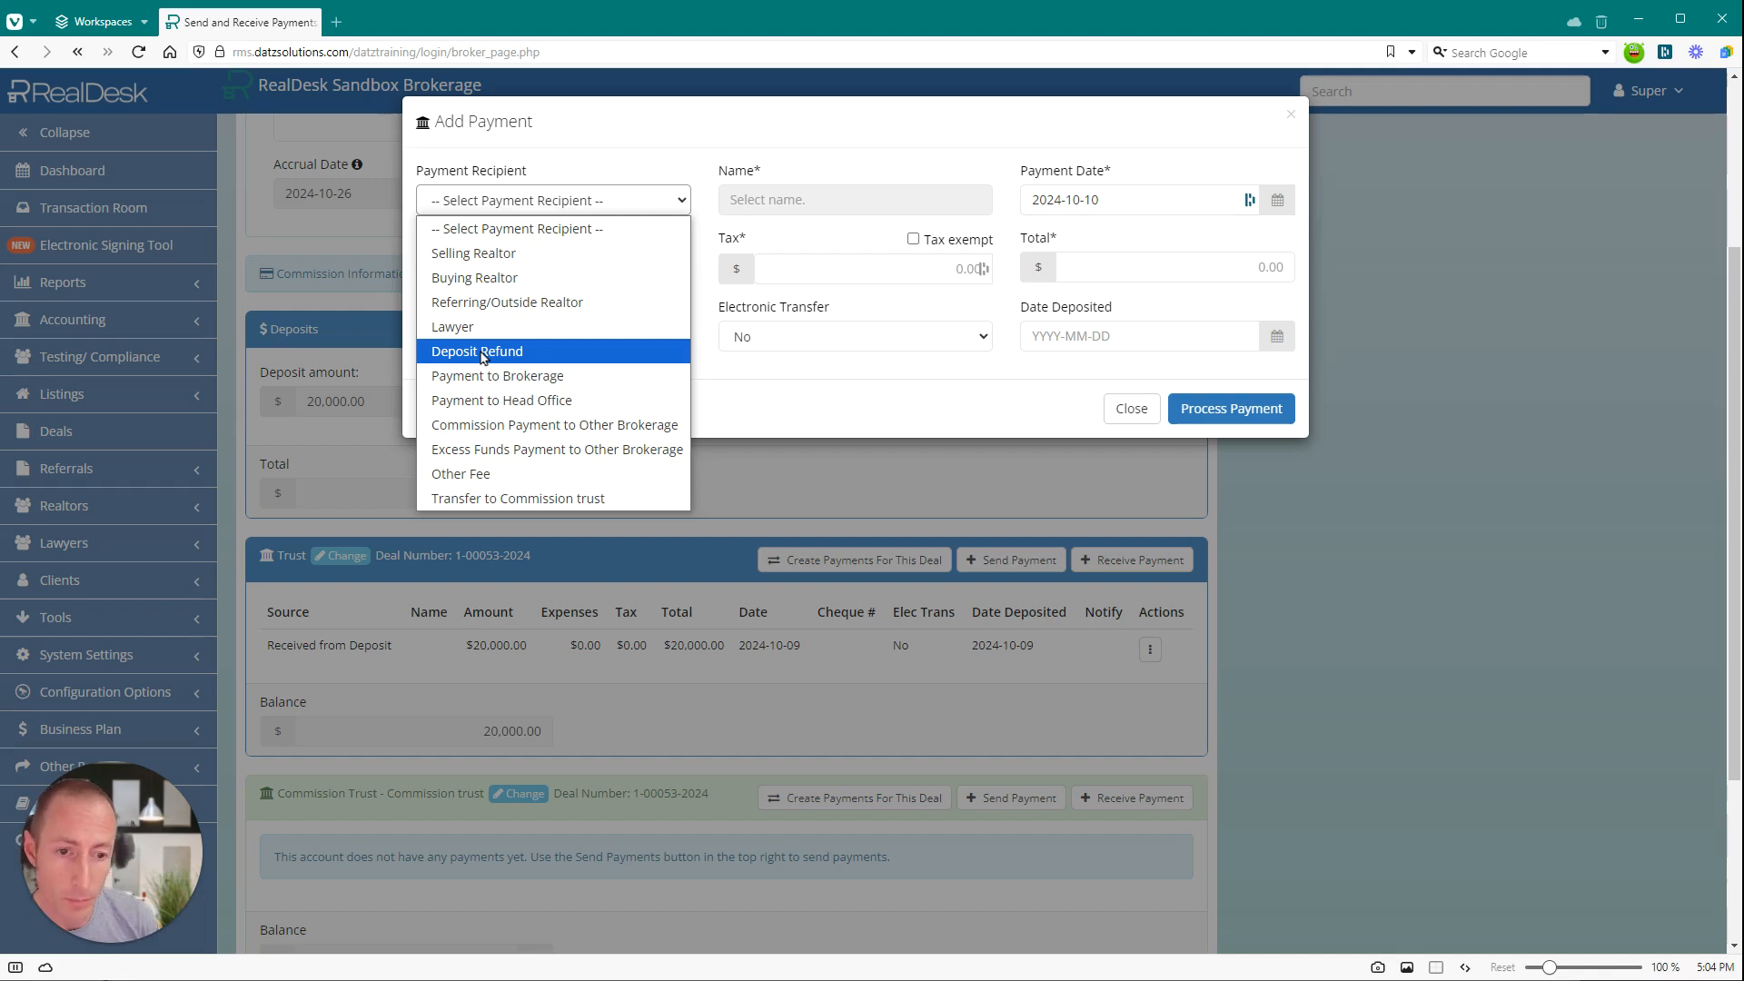
left_click(480, 353)
left_click(800, 200)
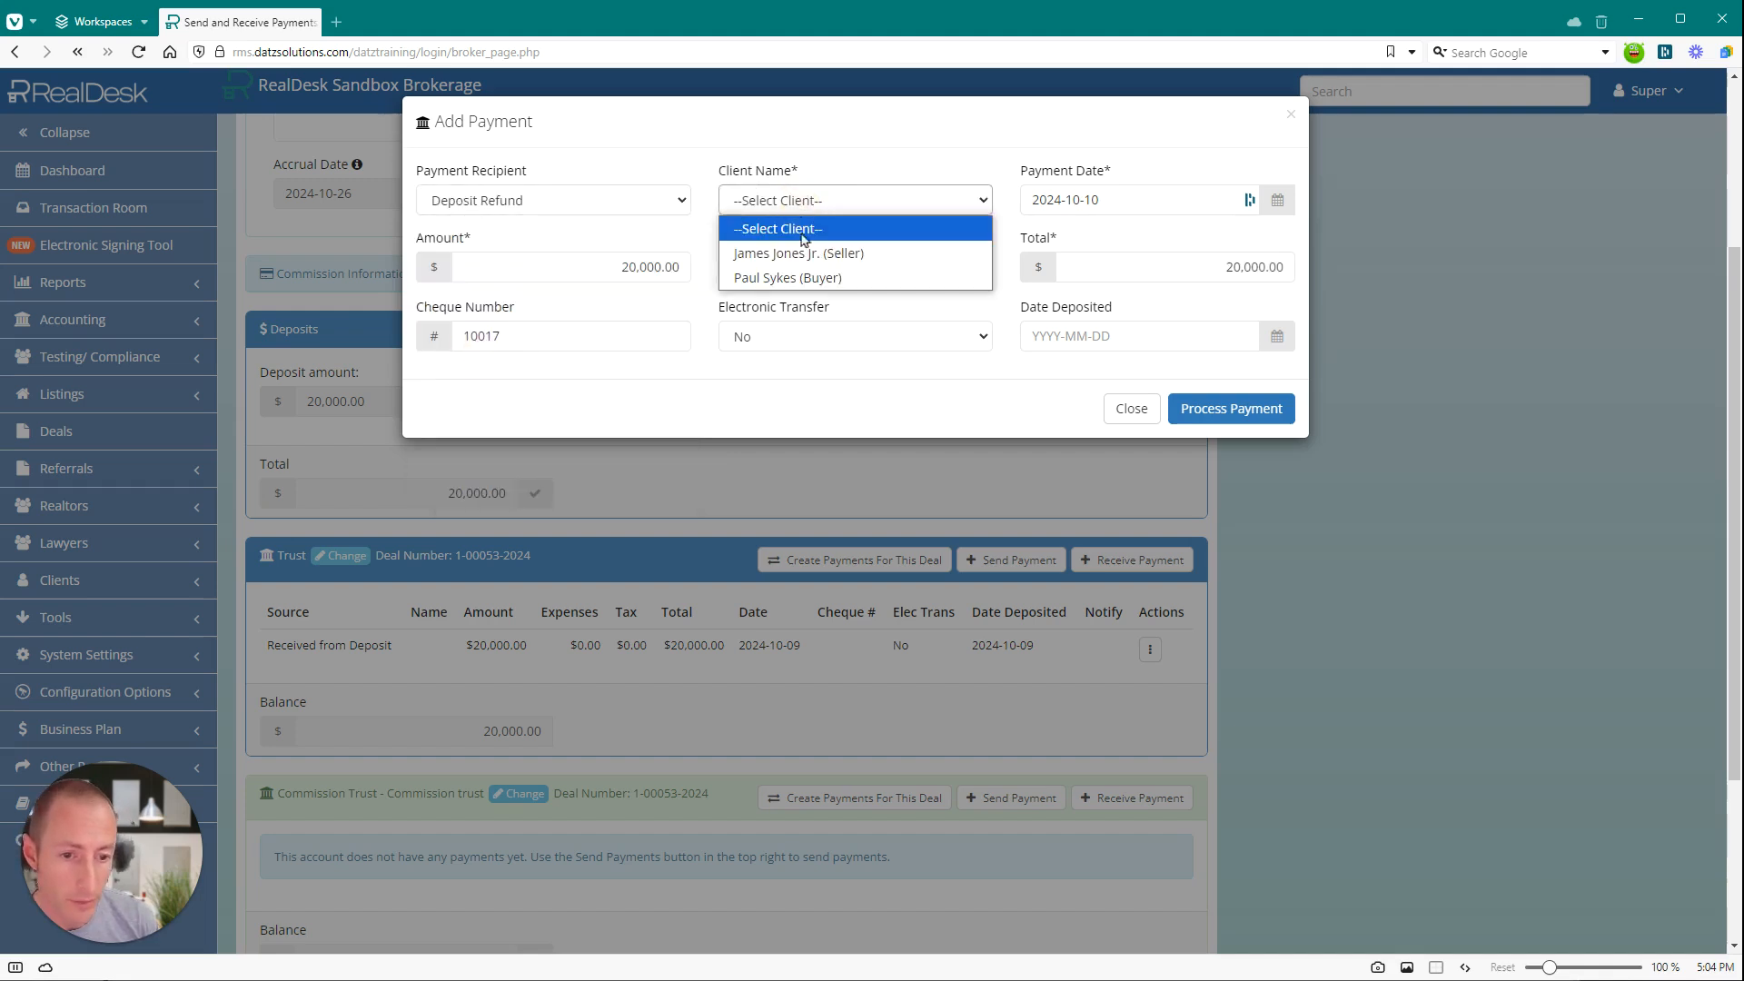
left_click(788, 280)
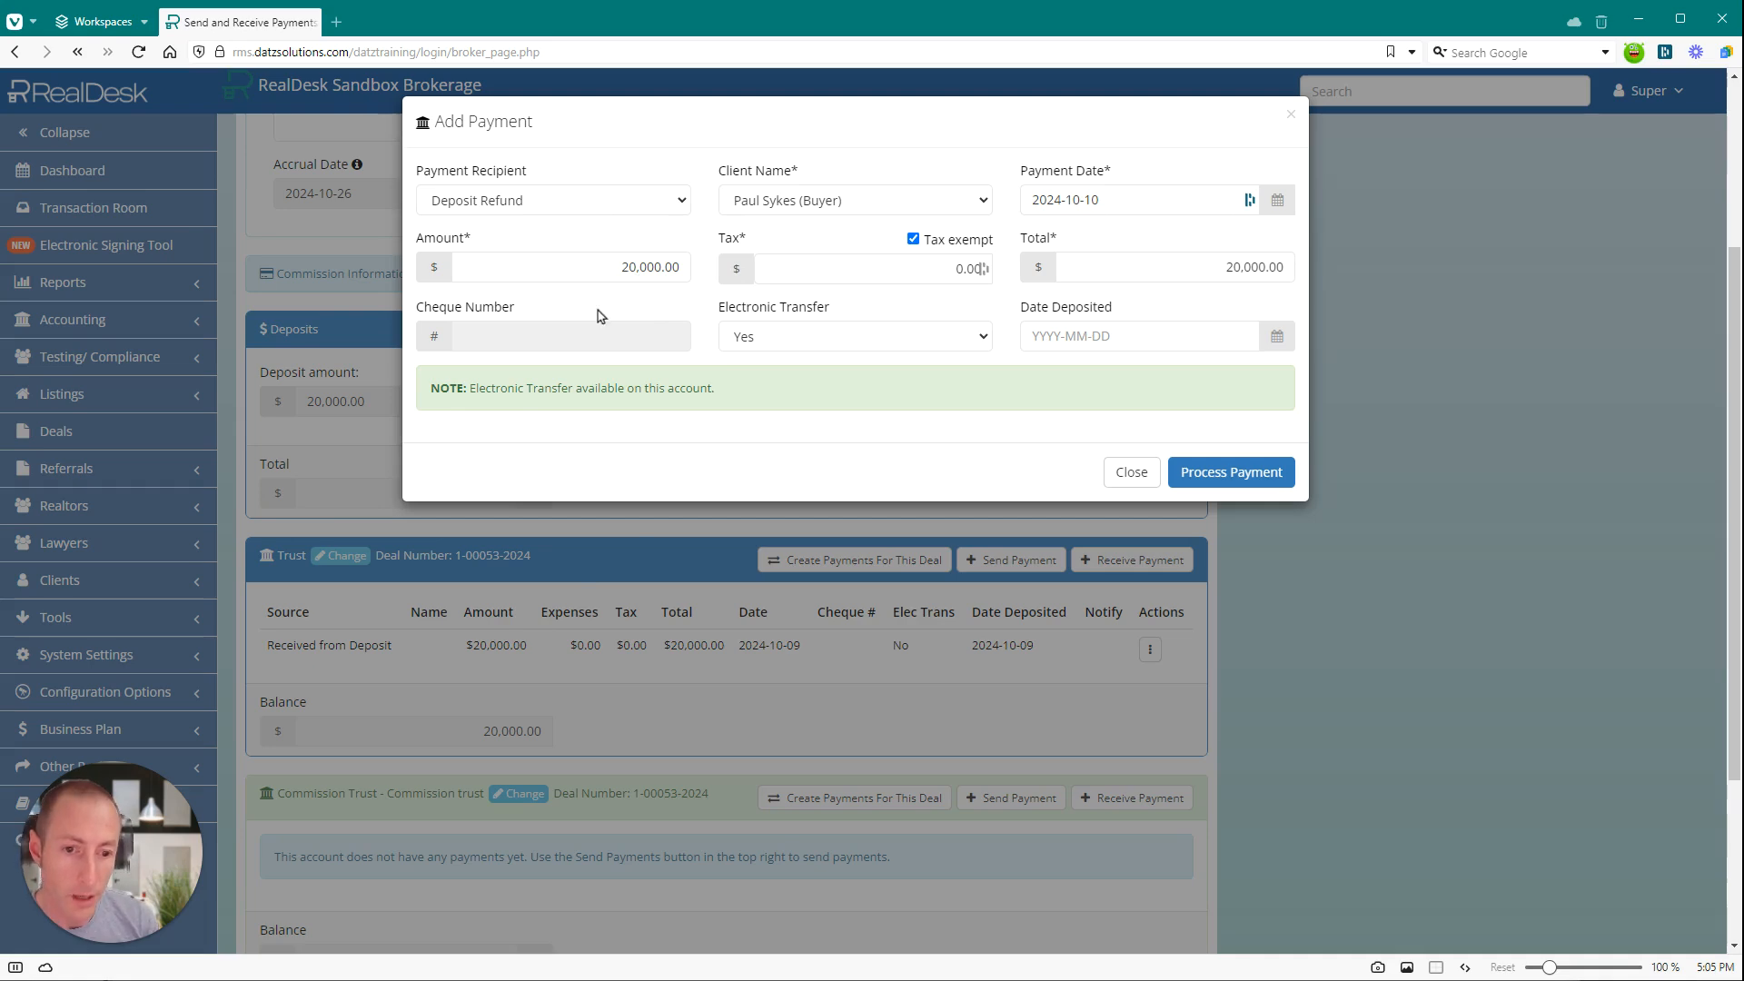
left_click(1228, 471)
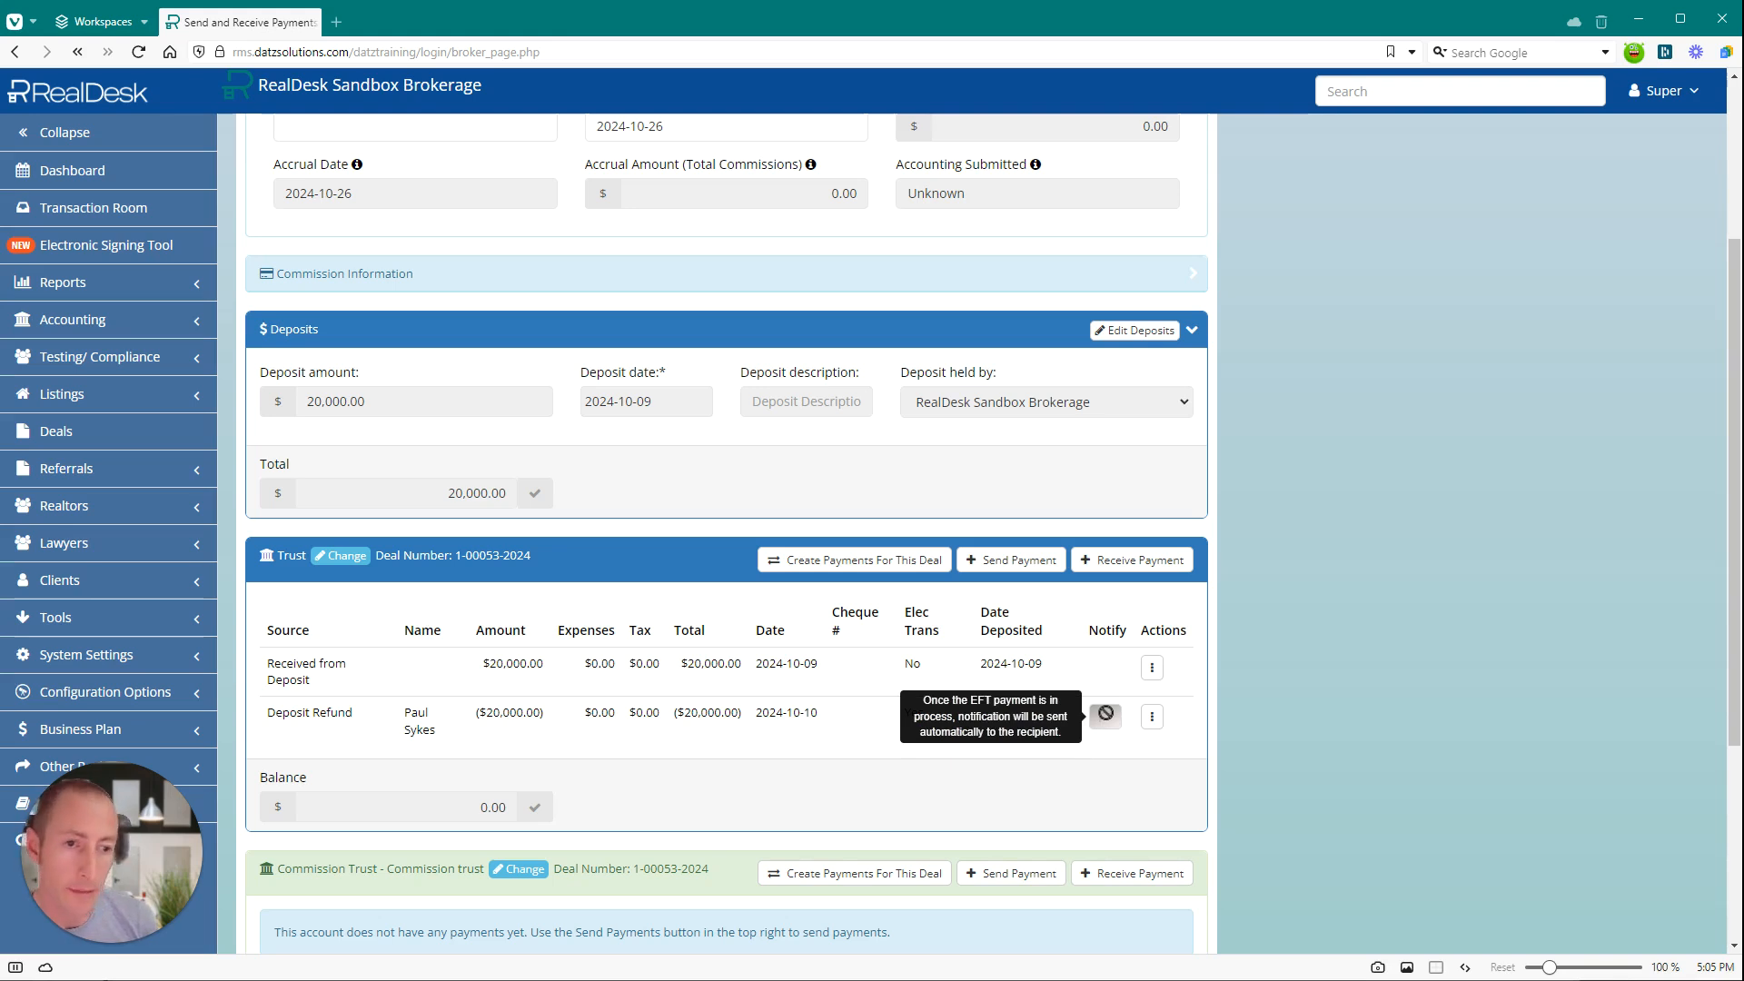
View the Deposit Refund Letter for the buyer's refund payment and close it.
left_click(1152, 716)
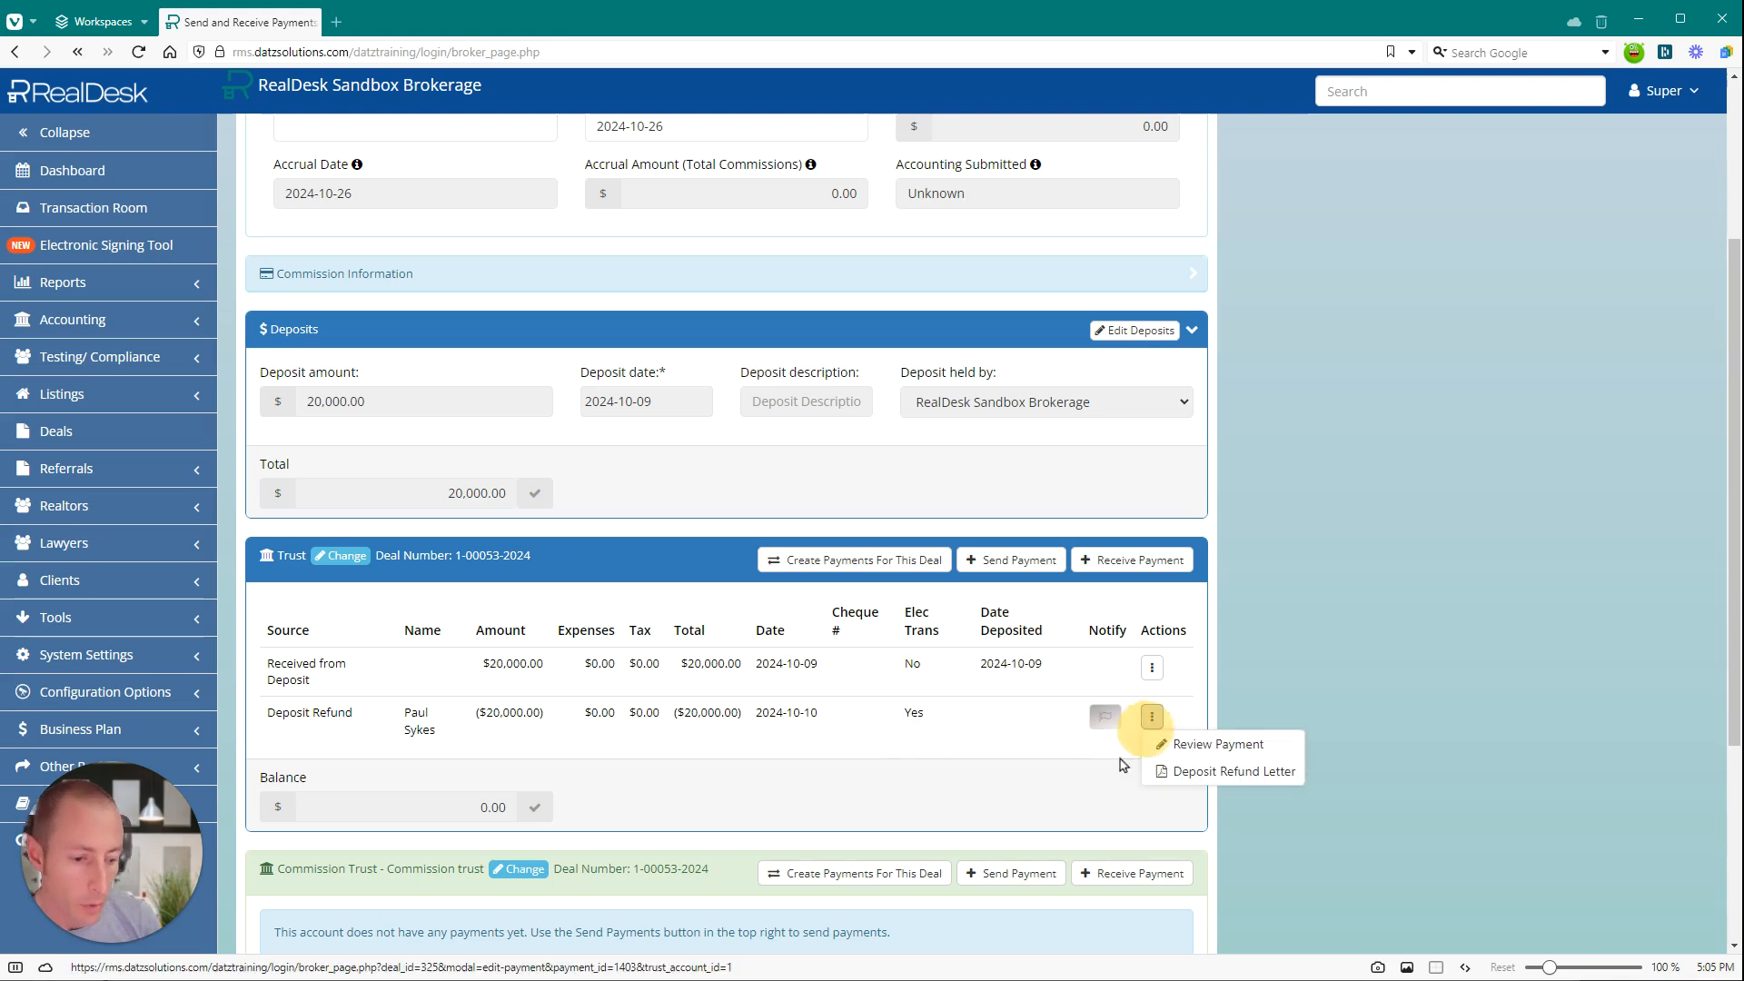
left_click(1206, 774)
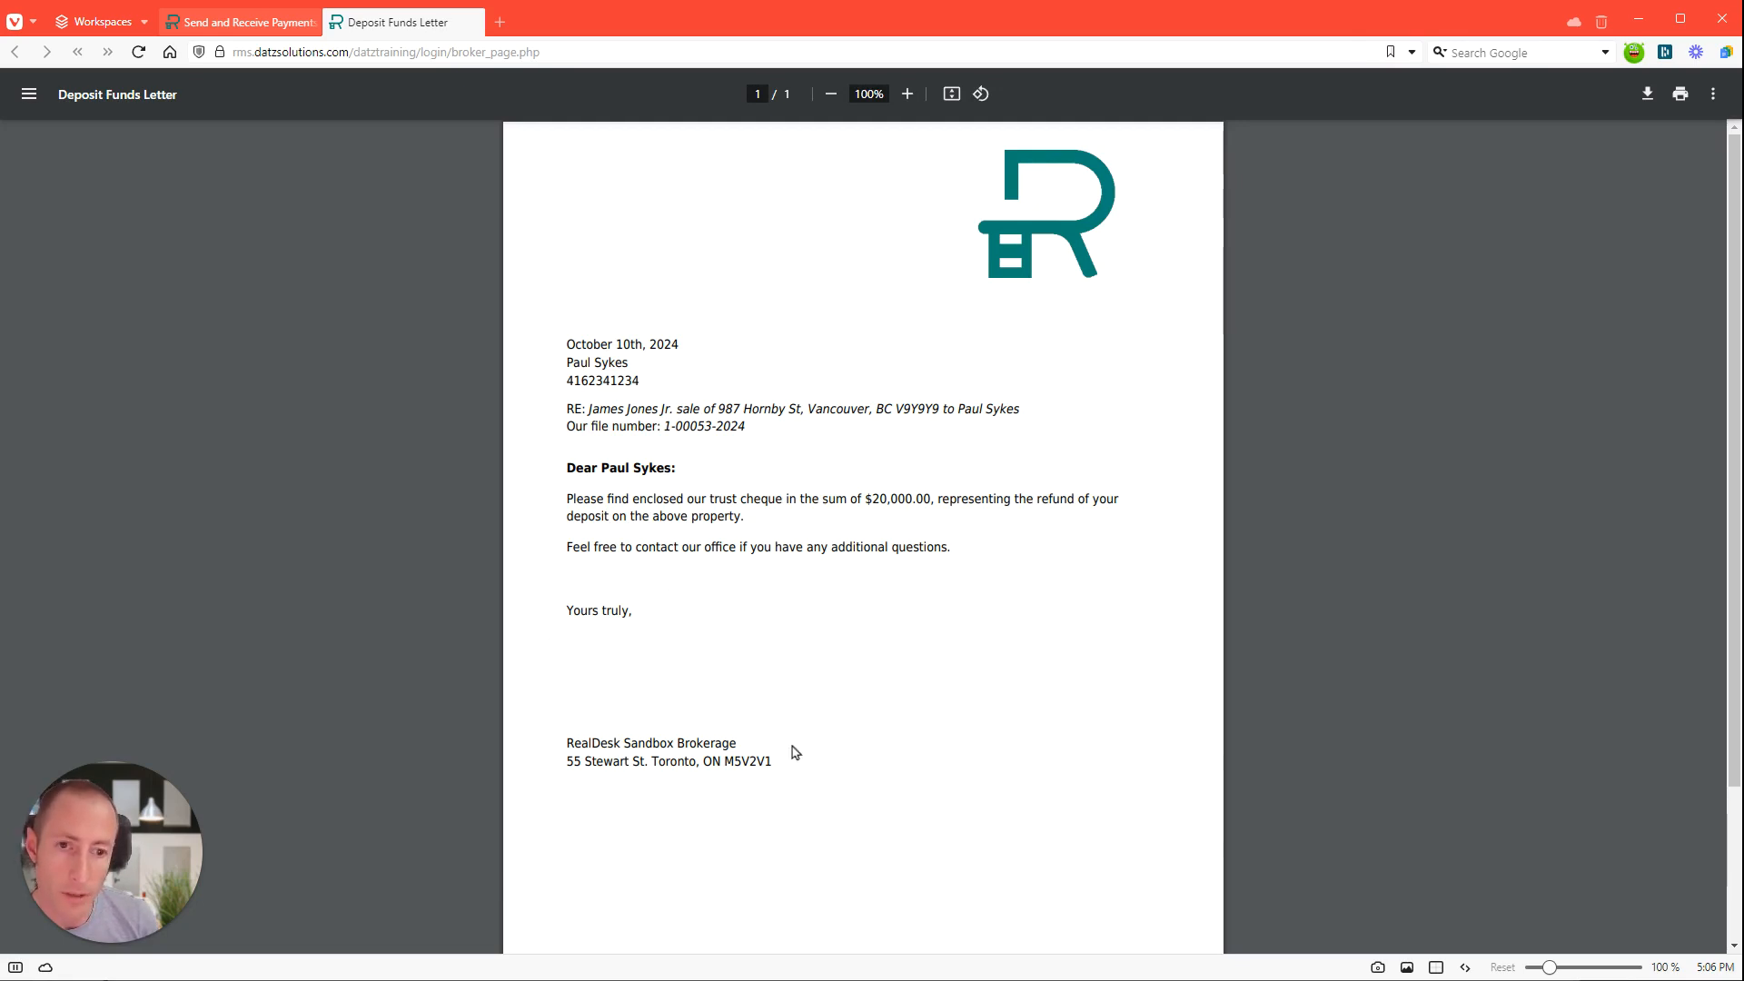
left_click(474, 21)
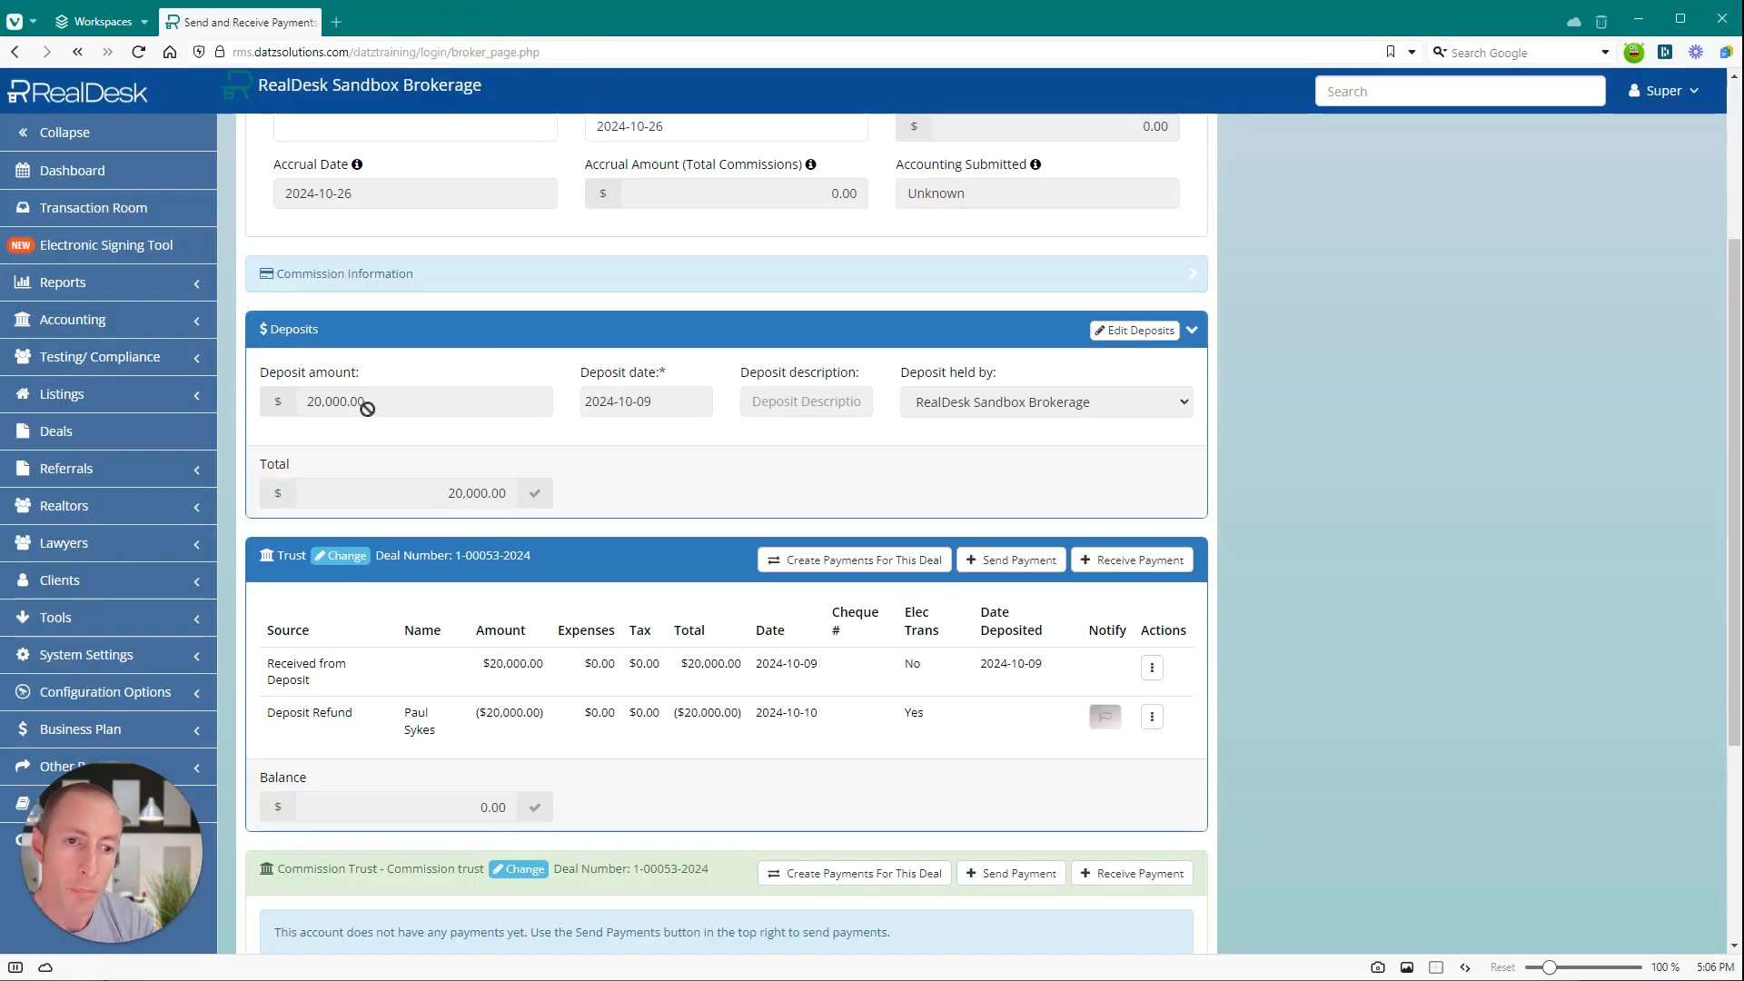